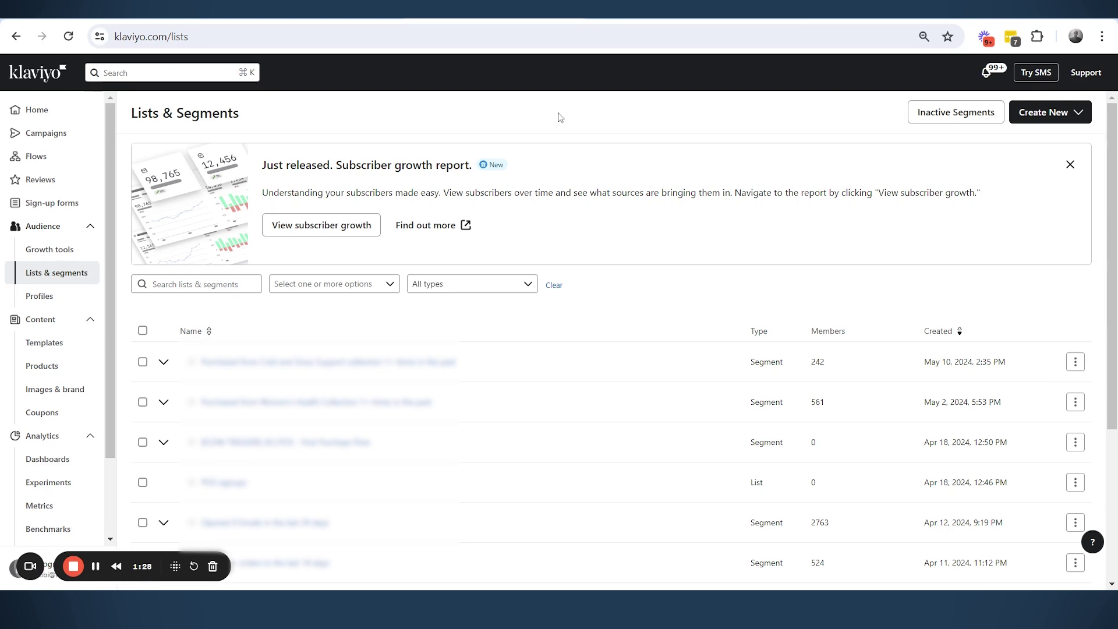
Start a new segment and name it Bobi Test
{"action": "left_click", "coordinate": [1022, 121]}
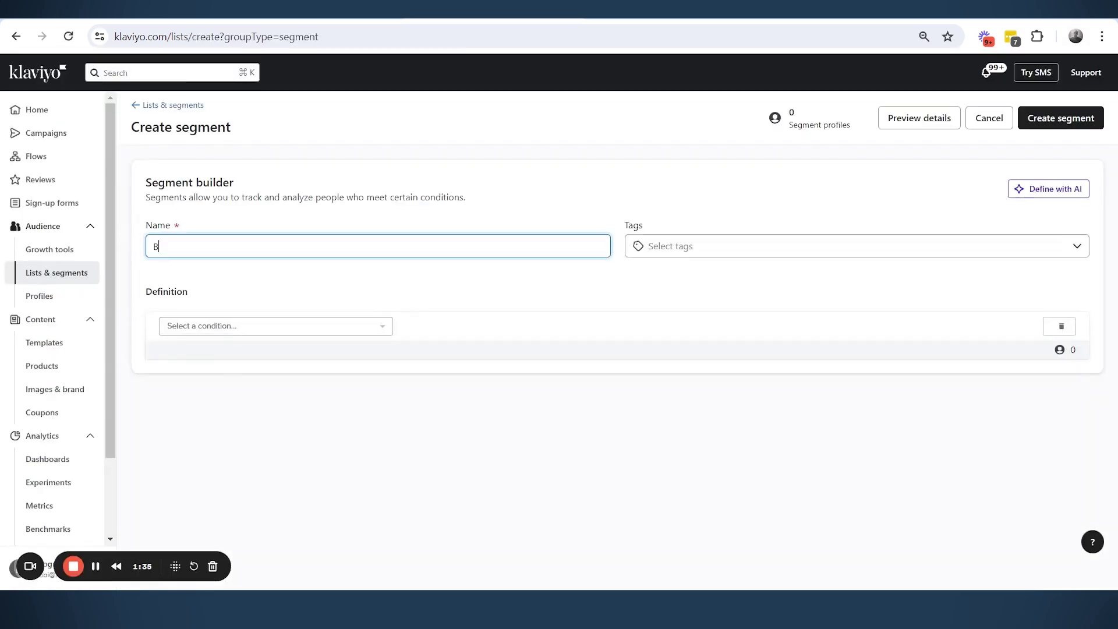
{"action": "key", "text": "BackSpace"}
{"action": "type", "text": "Test"}
Define the segment as Email equals the contact's address and create it
{"action": "left_click", "coordinate": [247, 324]}
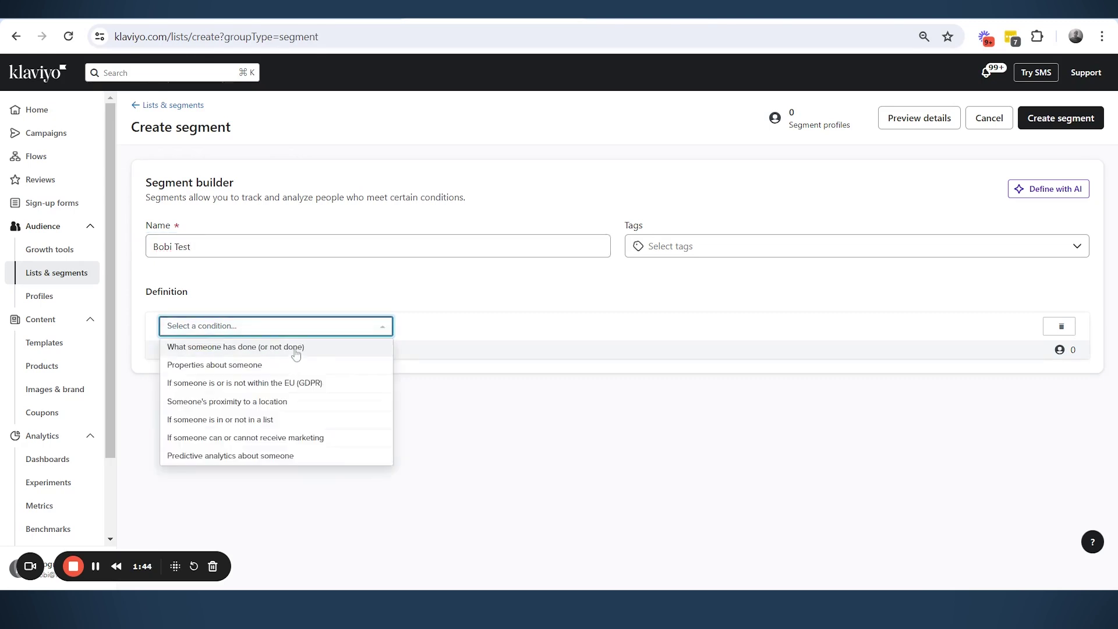
{"action": "left_click", "coordinate": [245, 365]}
{"action": "left_click", "coordinate": [241, 350]}
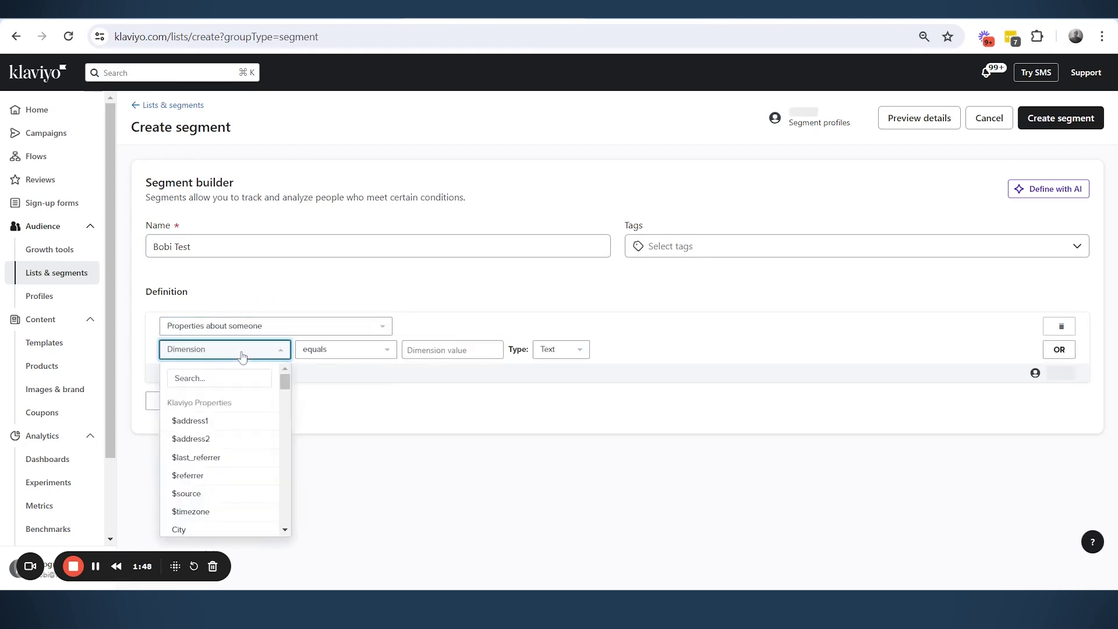
{"action": "left_click", "coordinate": [218, 378]}
{"action": "type", "text": "em"}
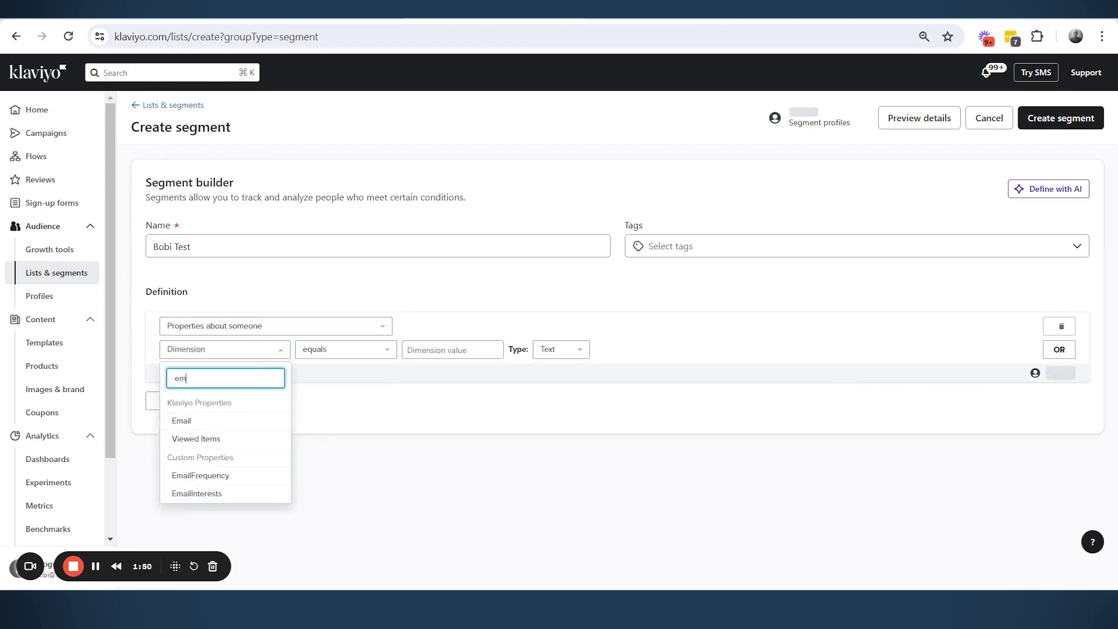
{"action": "left_click", "coordinate": [192, 422]}
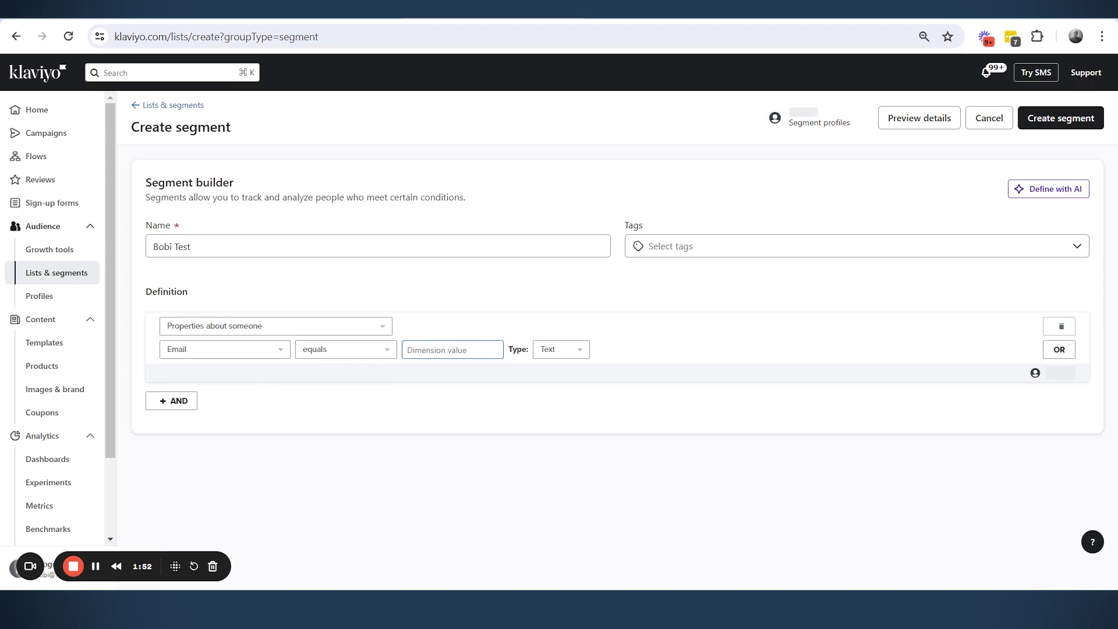
{"action": "key", "text": "super+v"}
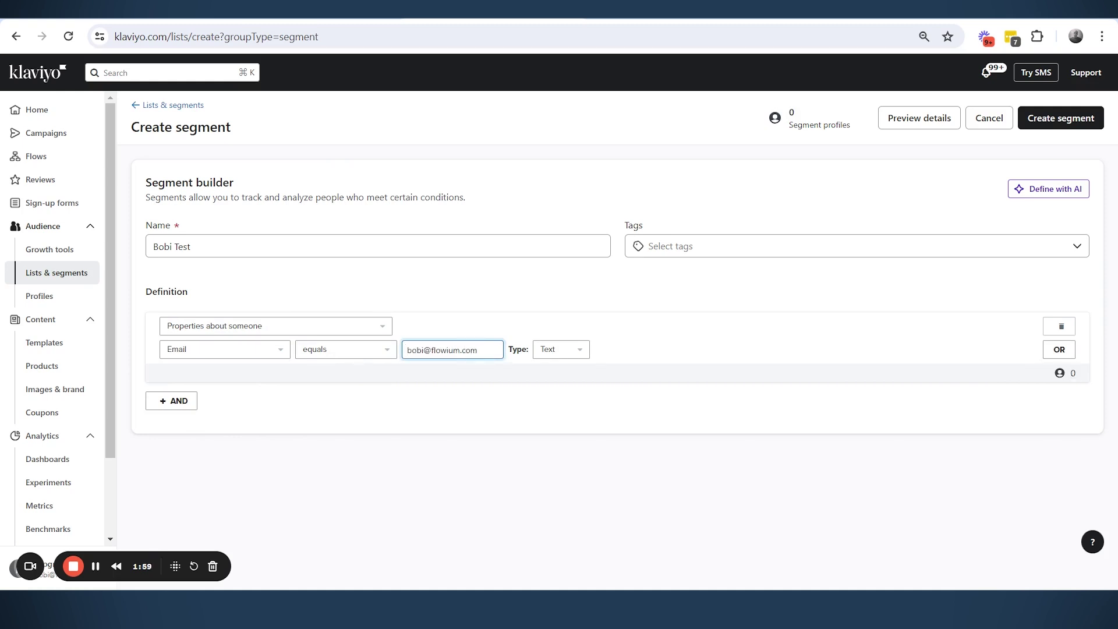
{"action": "left_click", "coordinate": [1072, 117]}
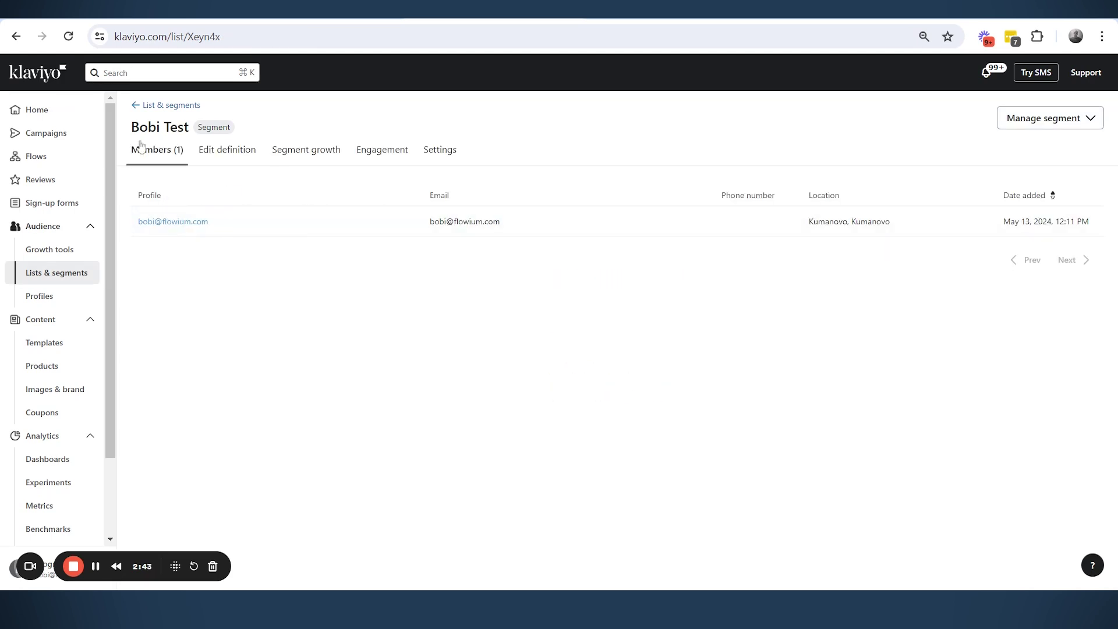
Return to Lists & segments and glance at the action menus of a list and Bobi Test
{"action": "left_click", "coordinate": [76, 275]}
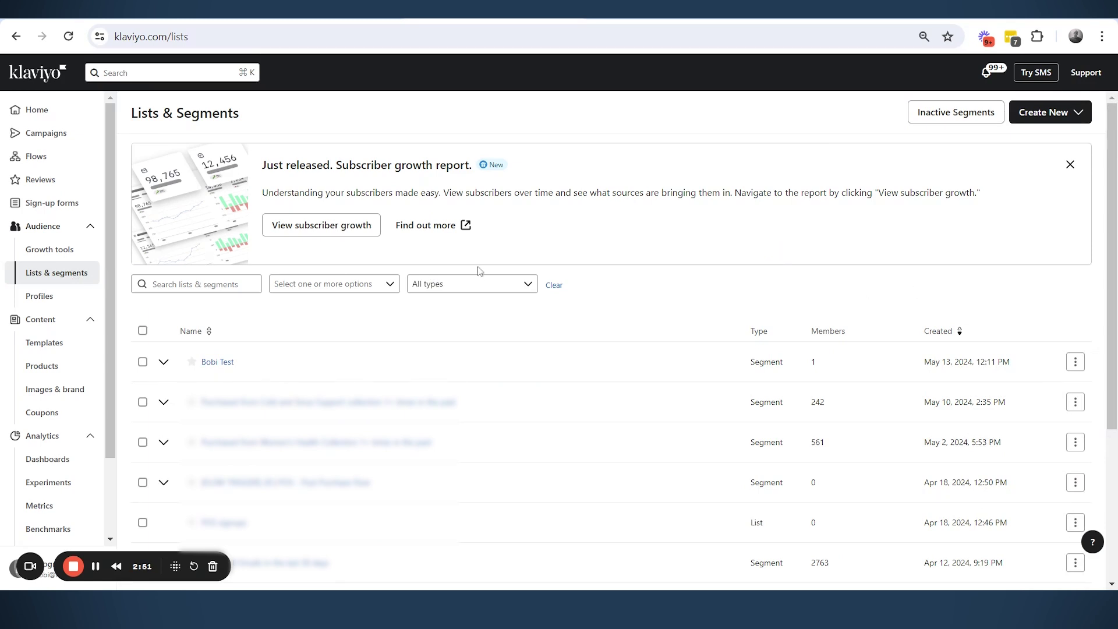
{"action": "scroll", "coordinate": [267, 326], "scroll_direction": "down", "scroll_amount": 3}
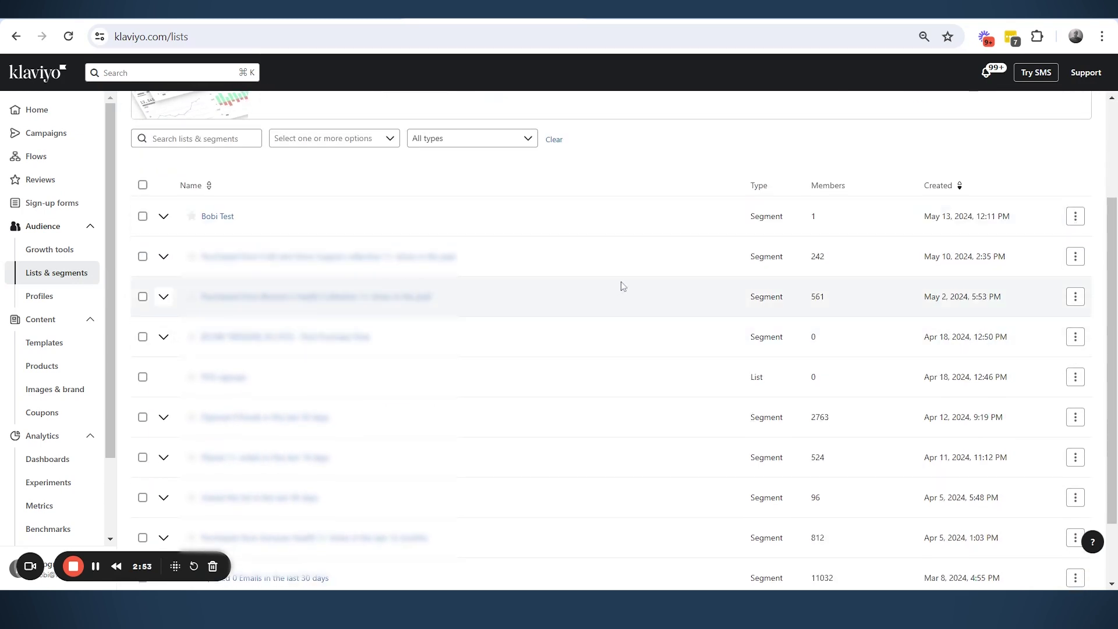
{"action": "left_click", "coordinate": [1080, 379]}
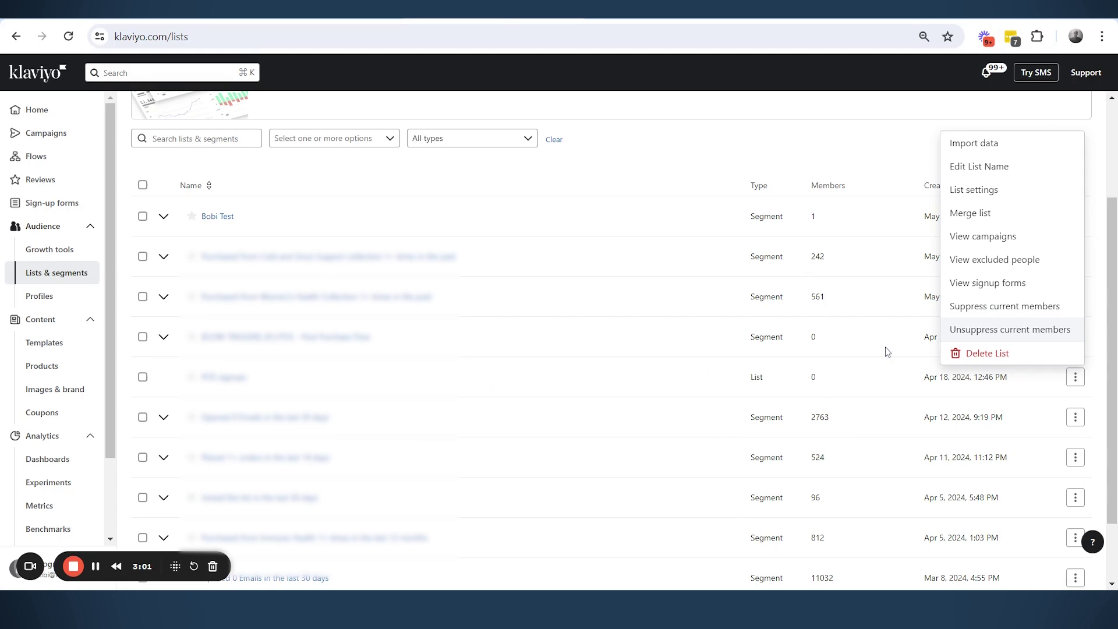
{"action": "left_click", "coordinate": [628, 275]}
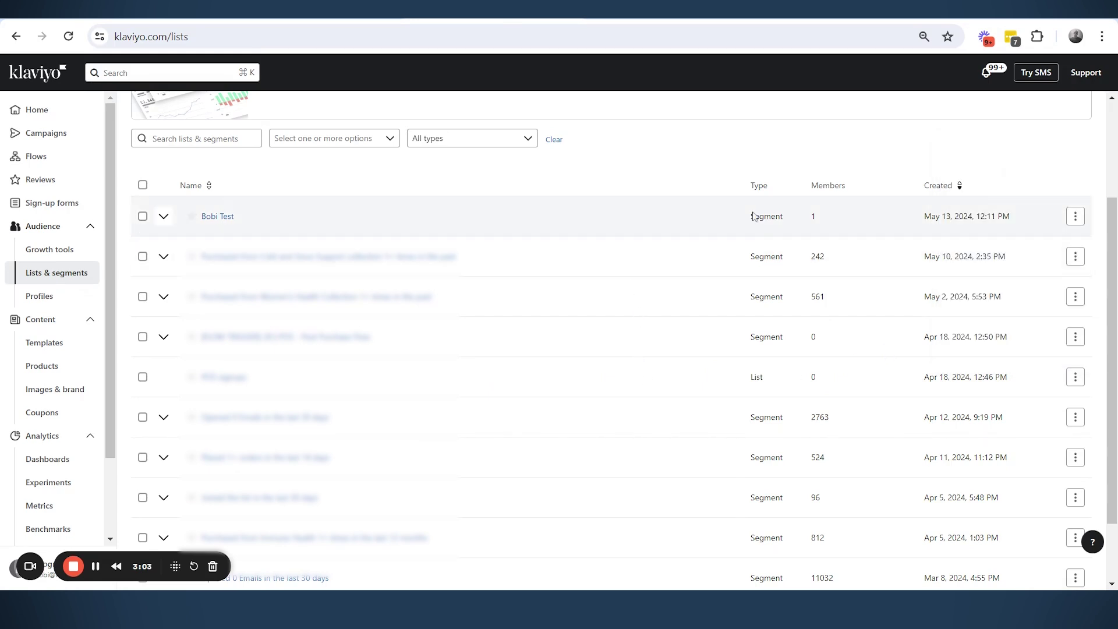
{"action": "left_click", "coordinate": [1074, 216]}
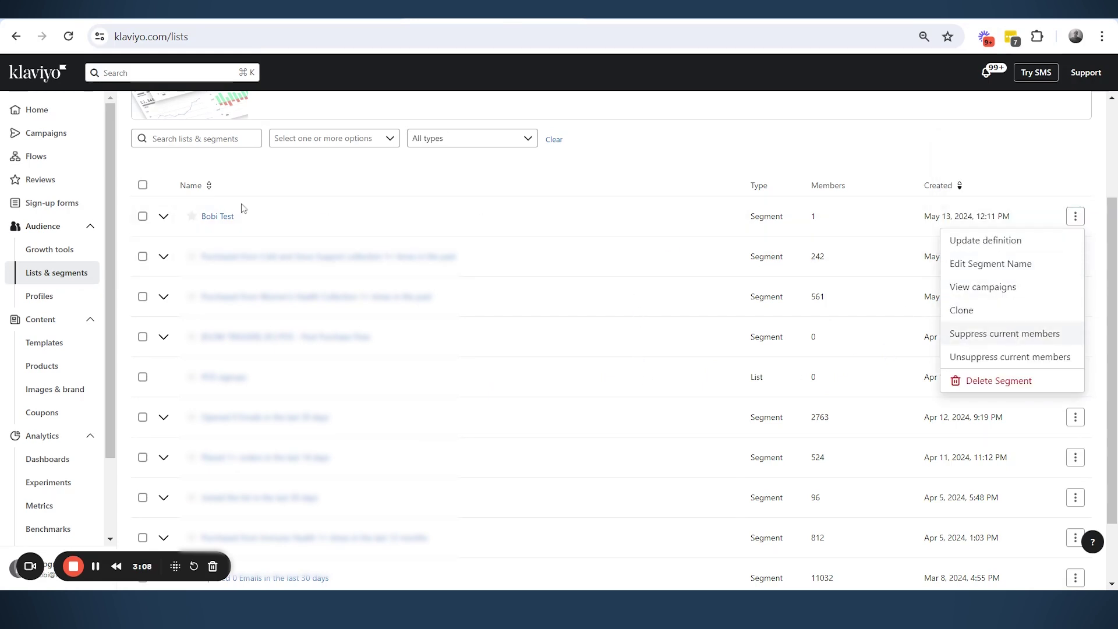
{"action": "left_click", "coordinate": [219, 219]}
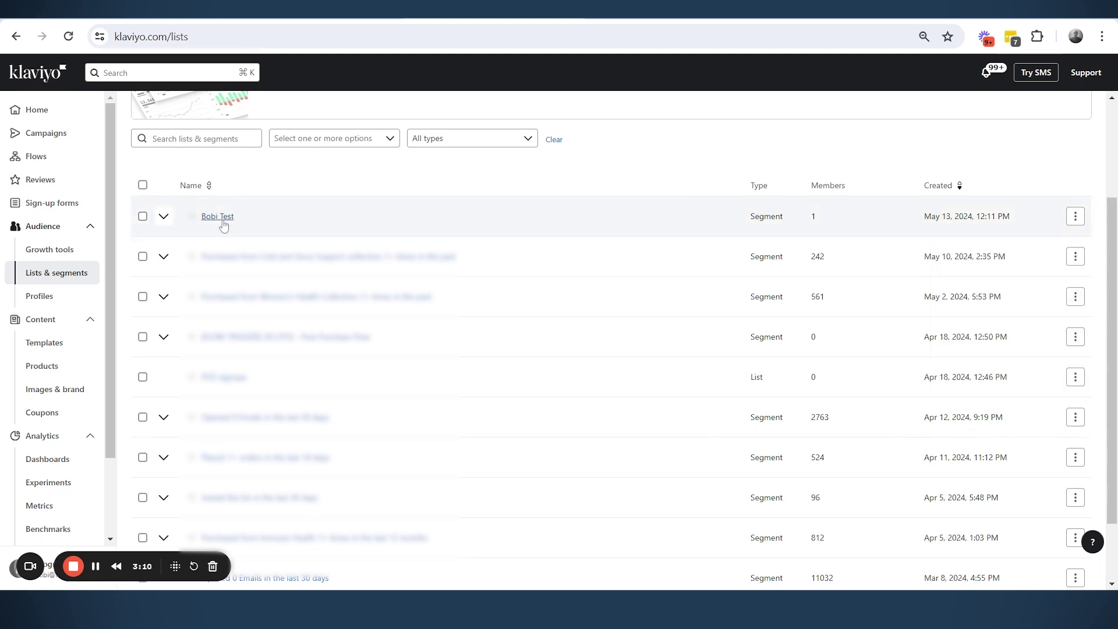
Add an AND rule to Bobi Test requiring the person can receive email marketing
{"action": "left_click", "coordinate": [222, 220]}
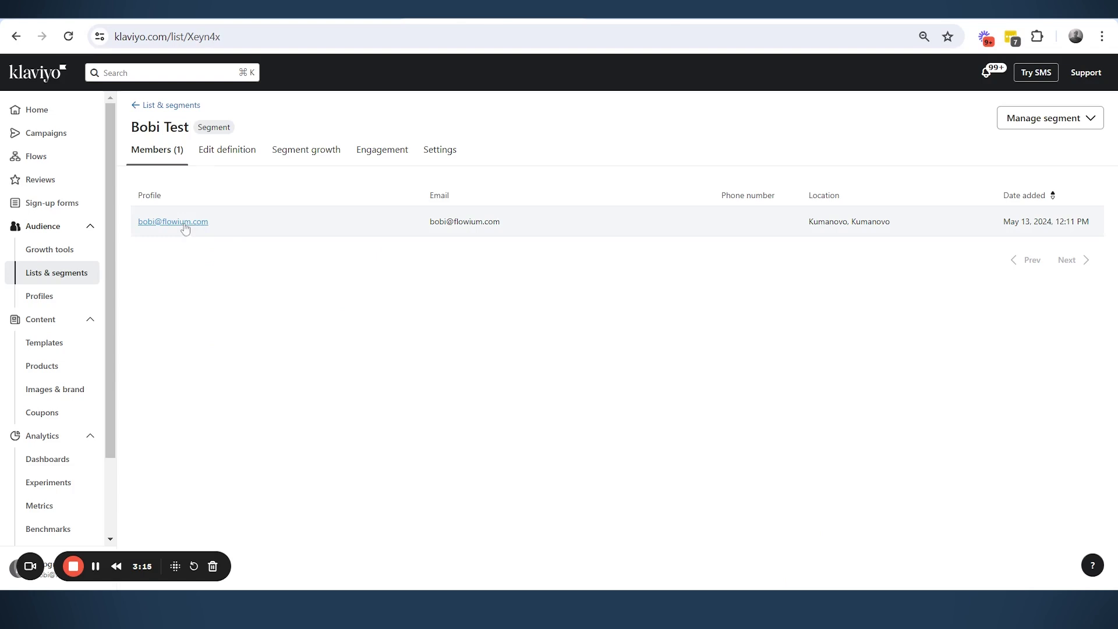
{"action": "left_click", "coordinate": [312, 149]}
{"action": "left_click", "coordinate": [215, 150]}
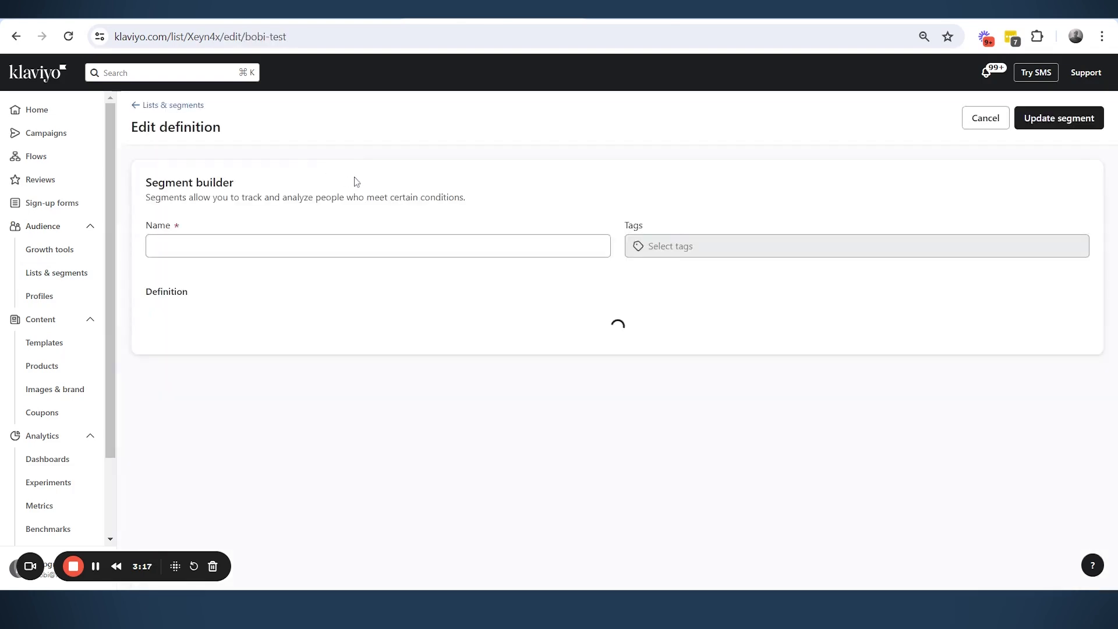
{"action": "left_click", "coordinate": [184, 407]}
{"action": "left_click", "coordinate": [242, 432]}
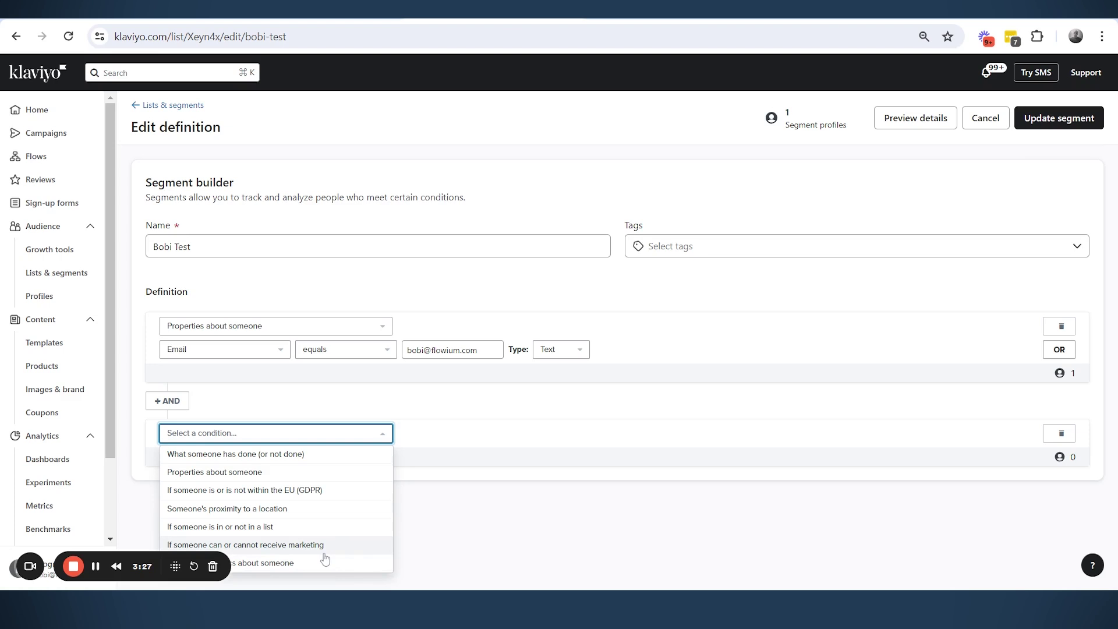
{"action": "left_click", "coordinate": [325, 547]}
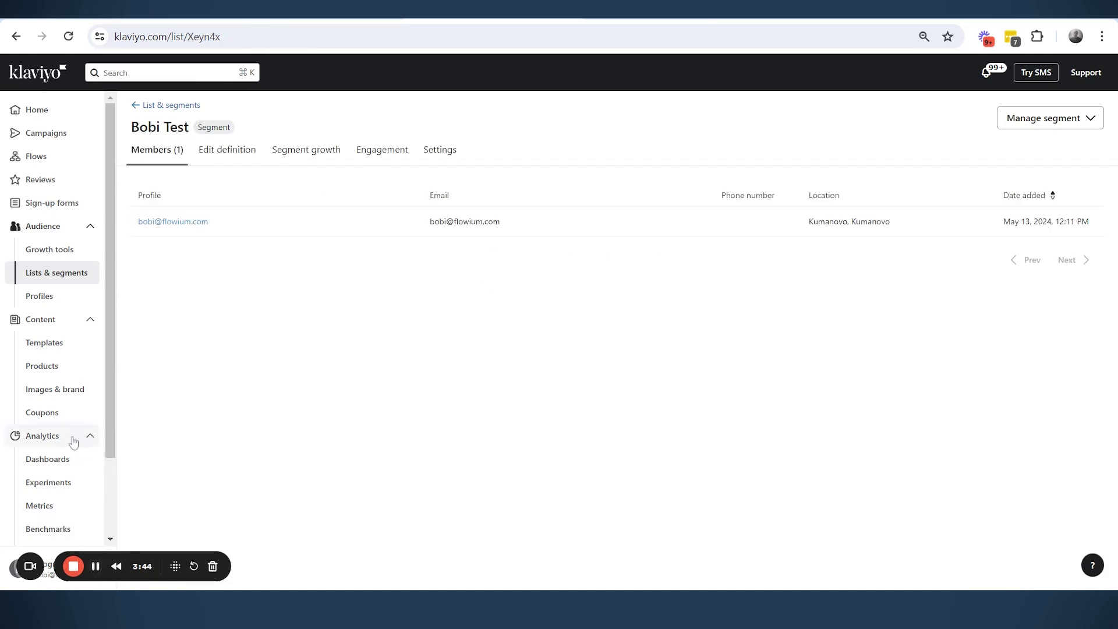
Expand Bobi Test on Lists & segments to show both conditions, then bring up its actions menu
{"action": "left_click", "coordinate": [69, 274]}
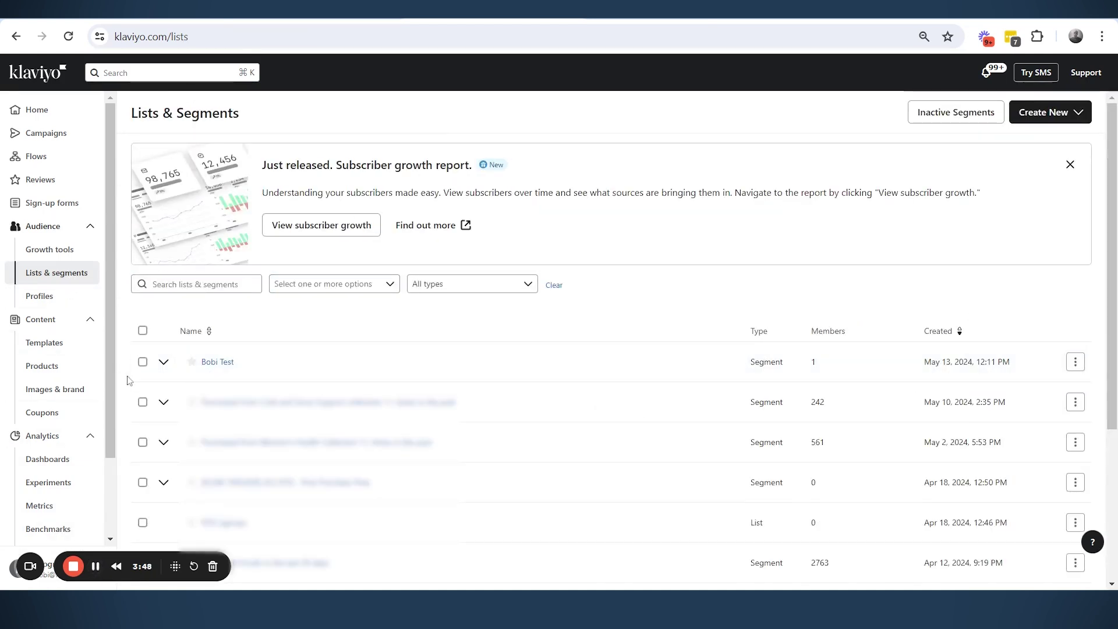
{"action": "left_click", "coordinate": [163, 362]}
{"action": "left_click_drag", "start_coordinate": [182, 405], "coordinate": [297, 416]}
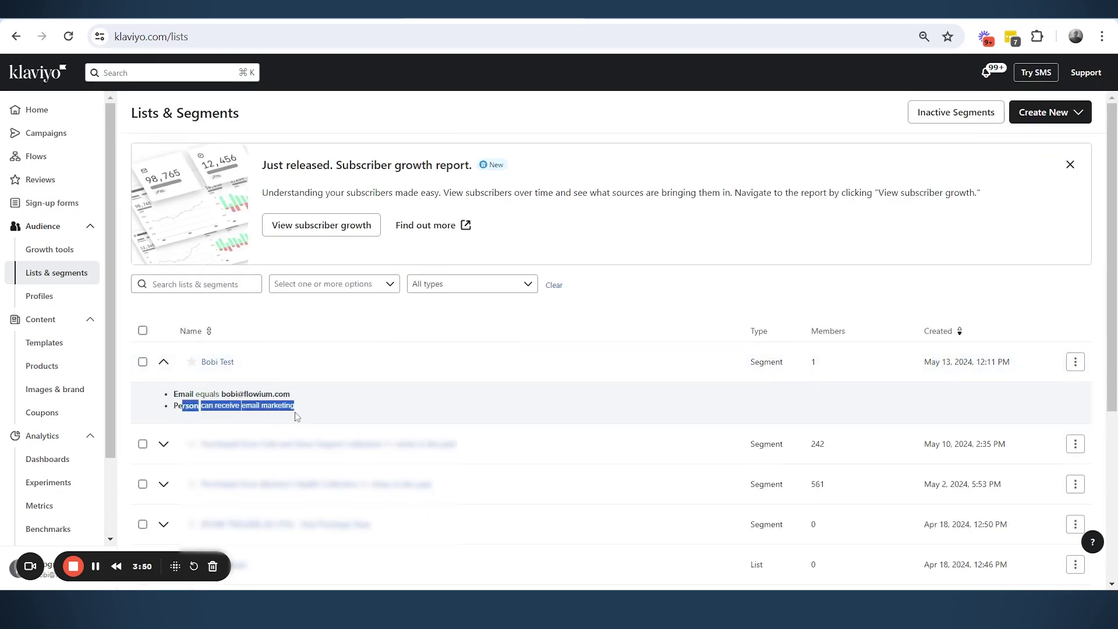
{"action": "left_click", "coordinate": [308, 412]}
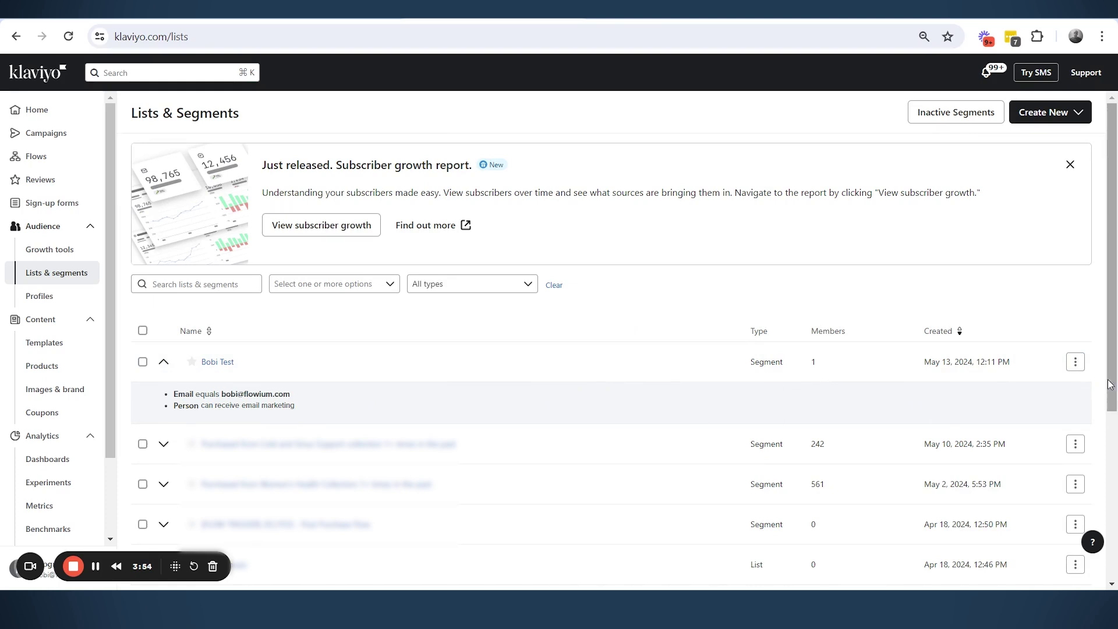
{"action": "left_click", "coordinate": [1075, 363]}
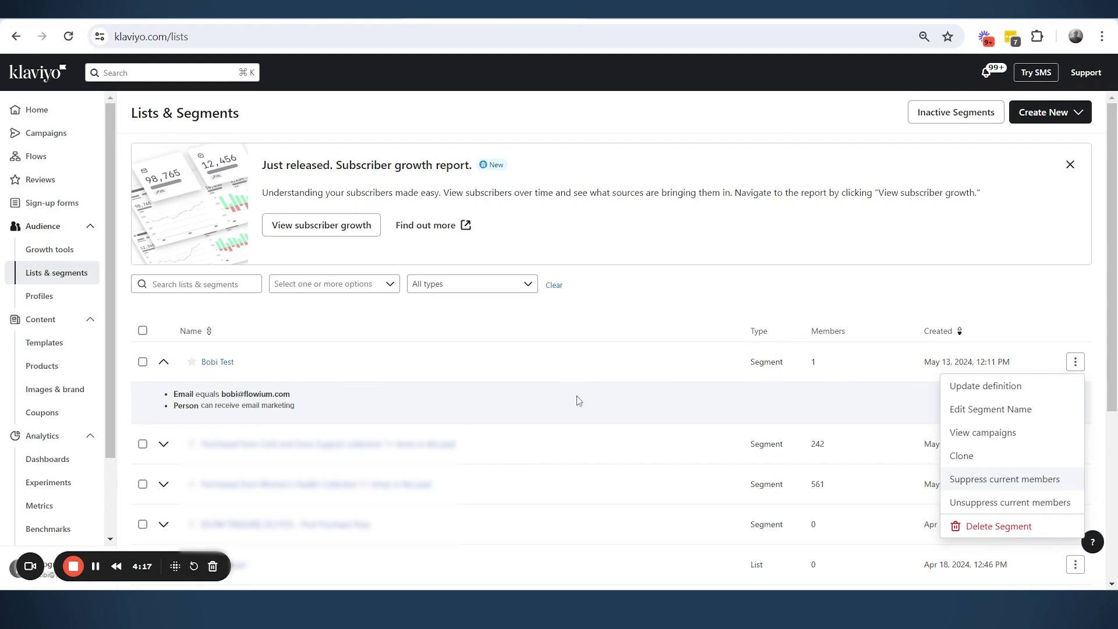
Bulk suppress Bobi Test's current members from its actions menu
{"action": "left_click", "coordinate": [1076, 371]}
{"action": "left_click", "coordinate": [1076, 370]}
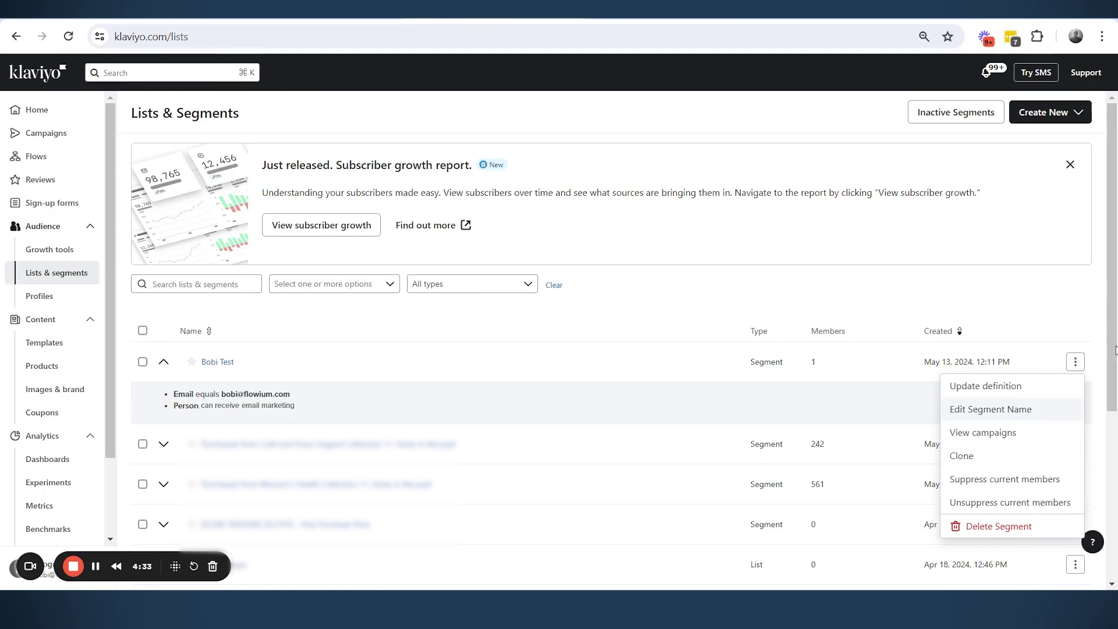
{"action": "left_click", "coordinate": [1010, 480]}
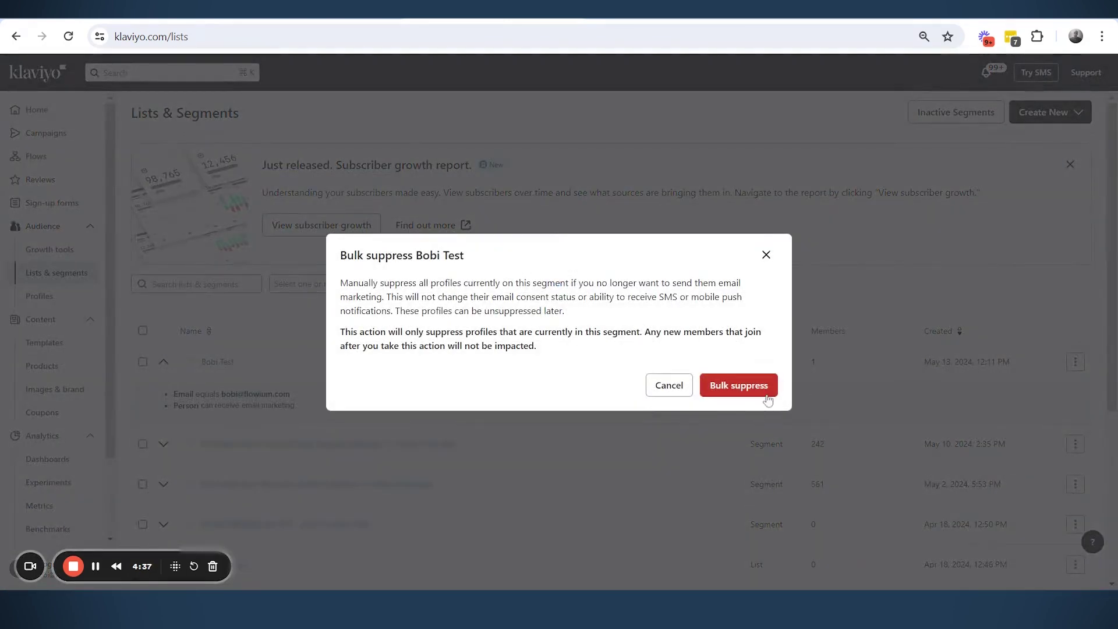
{"action": "left_click", "coordinate": [730, 395]}
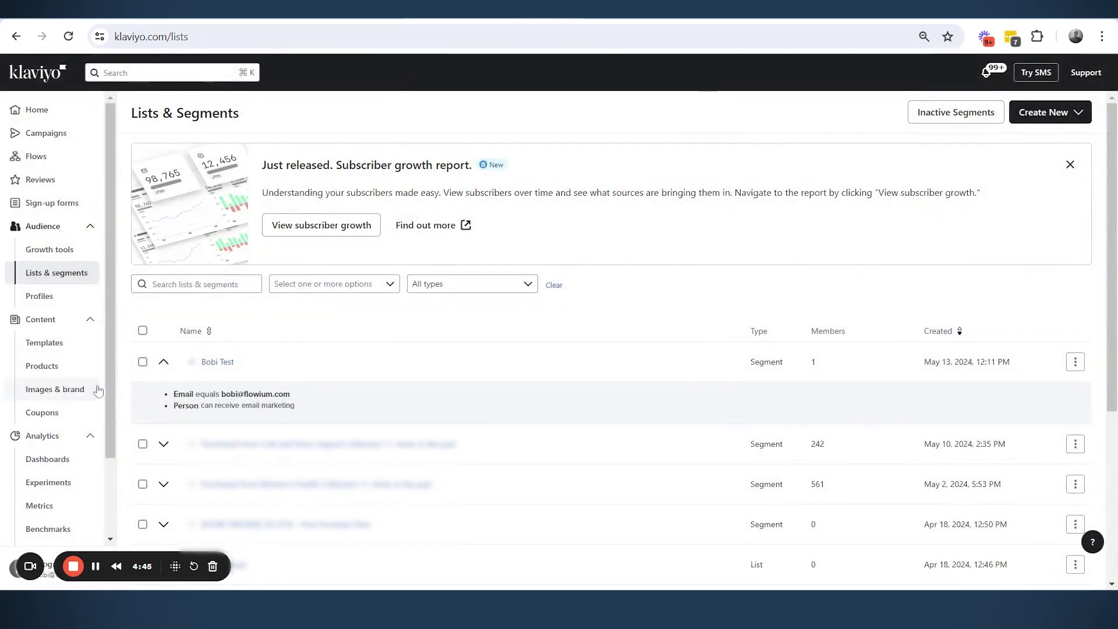
Check the Suppression list shows the test profile as User suppressed, with its suppression date
{"action": "left_click", "coordinate": [54, 298]}
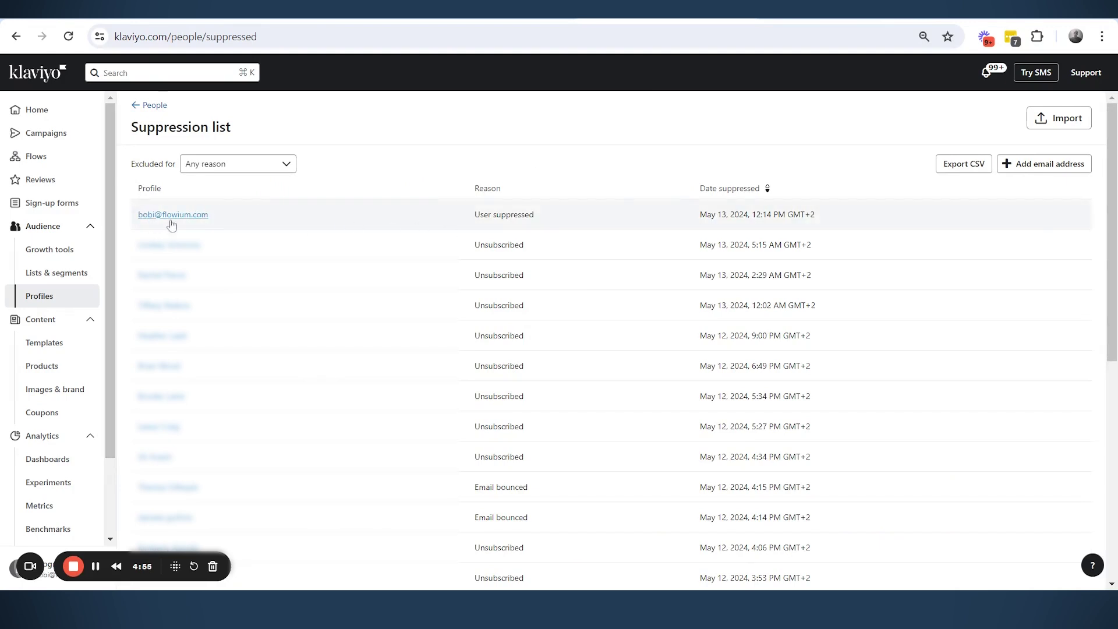
{"action": "left_click_drag", "start_coordinate": [474, 220], "coordinate": [541, 222]}
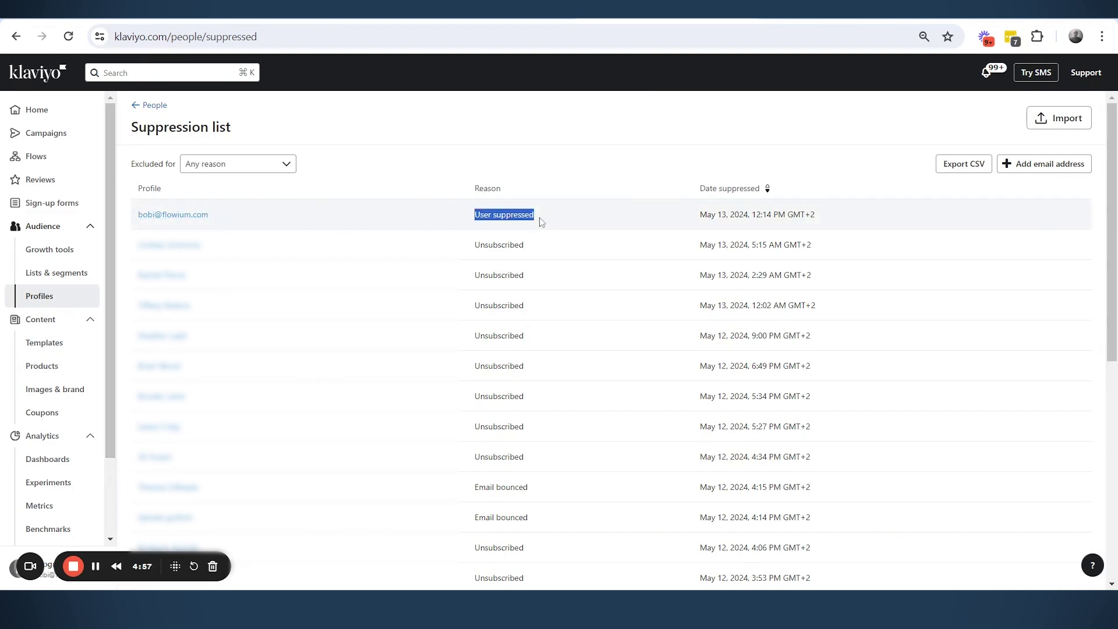
{"action": "left_click_drag", "start_coordinate": [698, 215], "coordinate": [789, 215]}
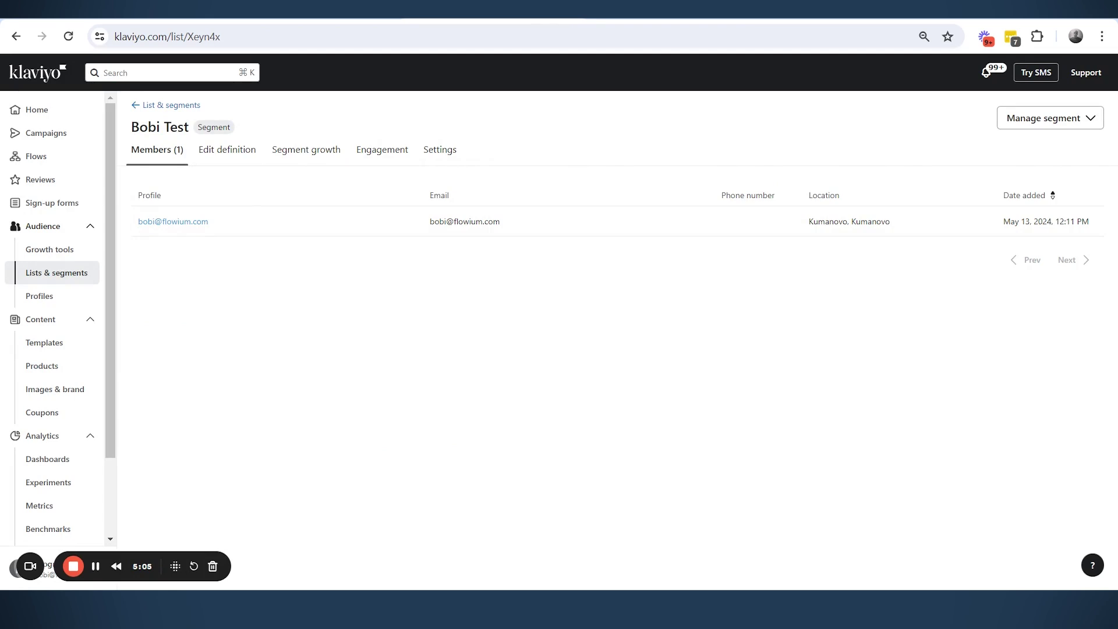
Re-save Bobi Test's definition and return to Lists & segments
{"action": "left_click", "coordinate": [227, 152]}
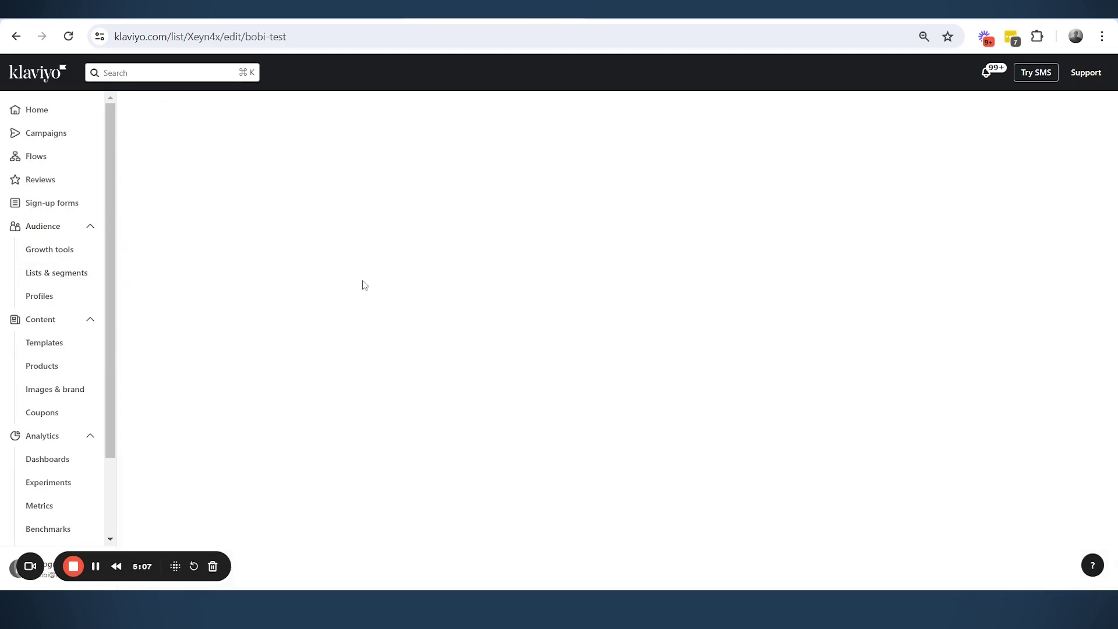
{"action": "left_click", "coordinate": [1069, 118]}
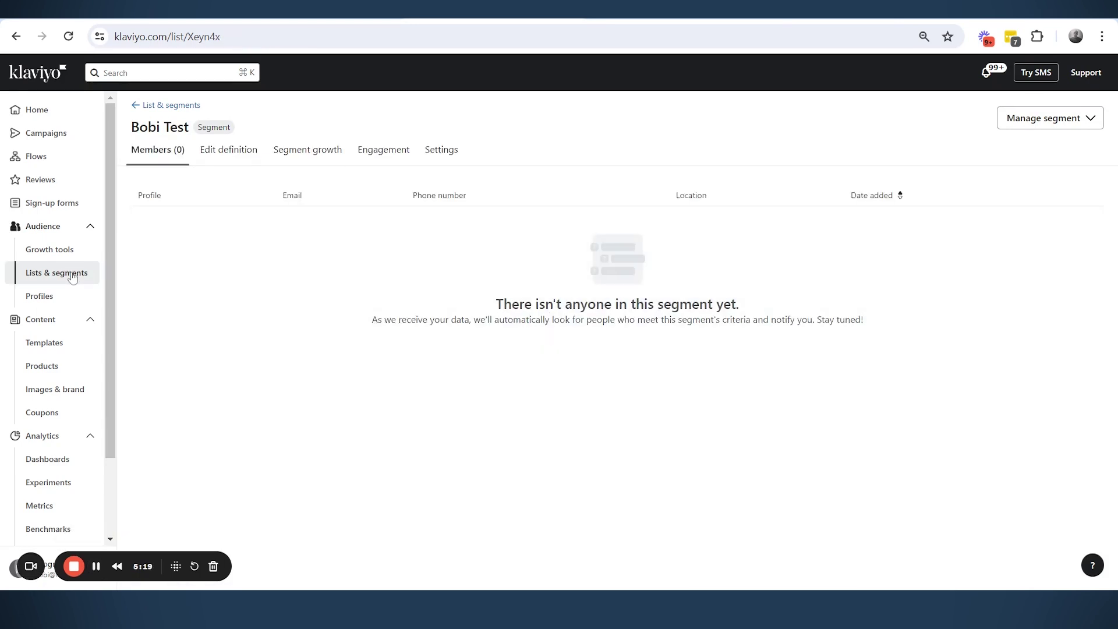
{"action": "left_click", "coordinate": [71, 274]}
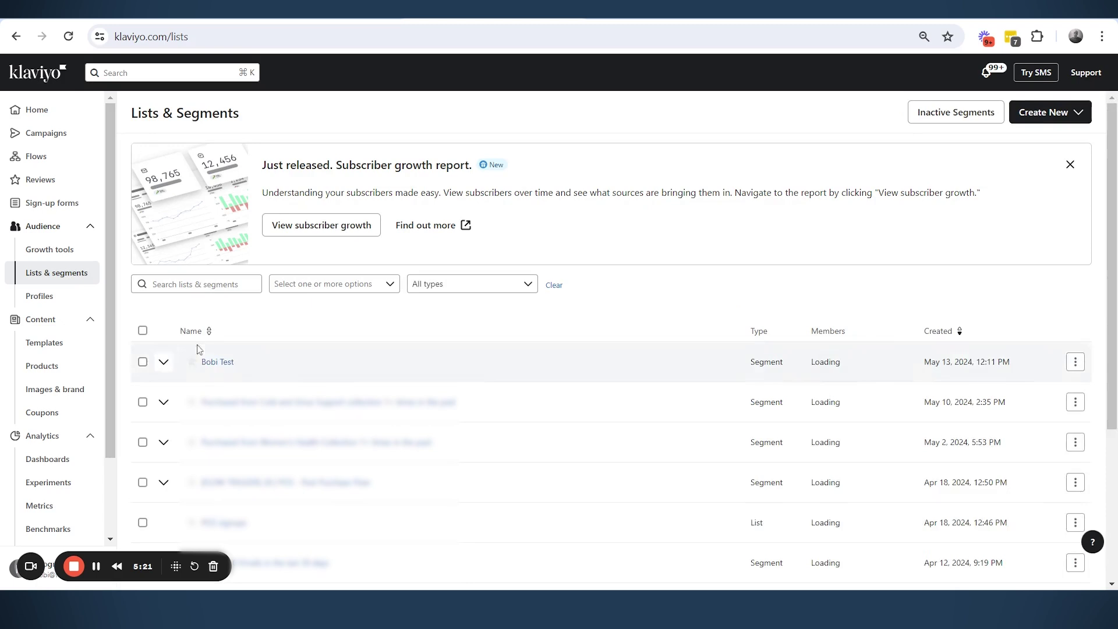
Expand Bobi Test to review its email-equals and can-receive-email-marketing conditions, now 0 members
{"action": "left_click", "coordinate": [164, 362]}
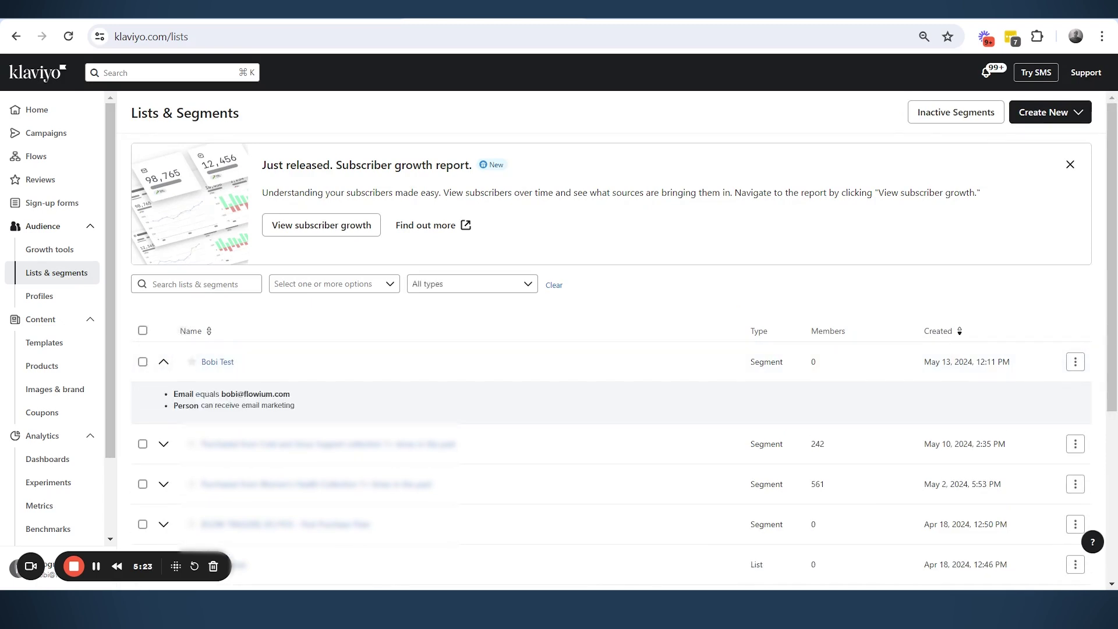
{"action": "left_click_drag", "start_coordinate": [183, 405], "coordinate": [302, 405]}
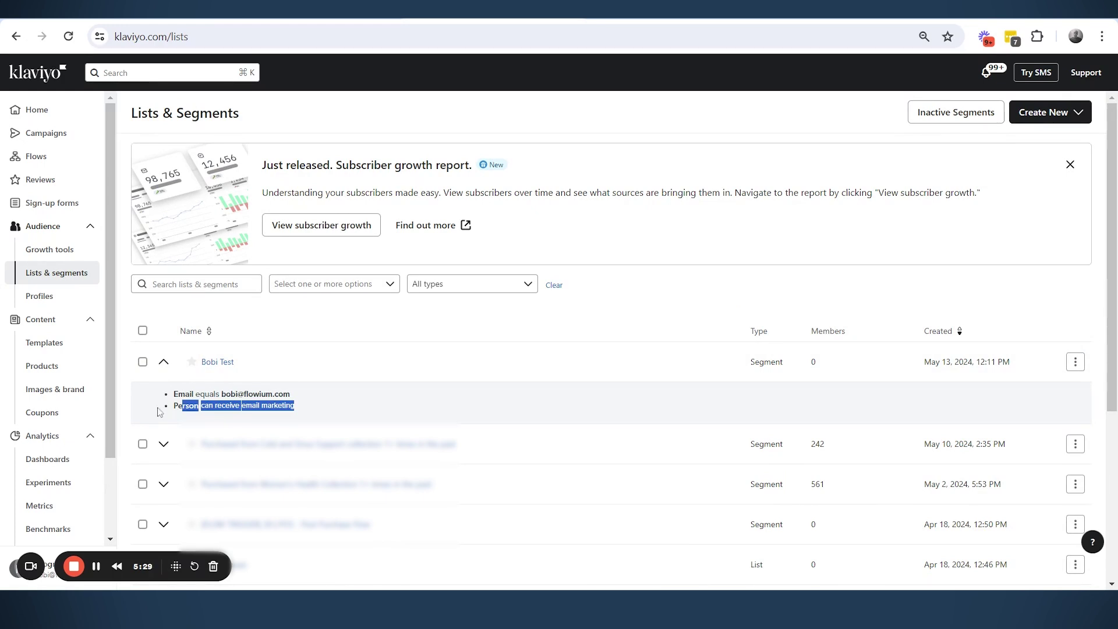
{"action": "left_click_drag", "start_coordinate": [167, 408], "coordinate": [305, 410]}
{"action": "left_click", "coordinate": [303, 409]}
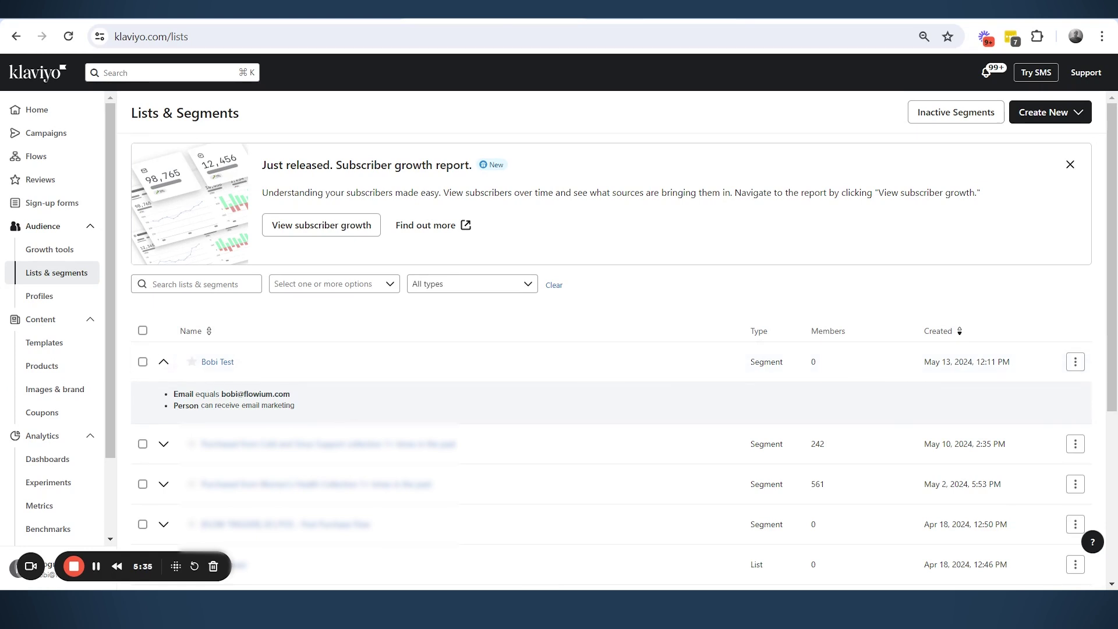
{"action": "left_click_drag", "start_coordinate": [185, 406], "coordinate": [337, 407]}
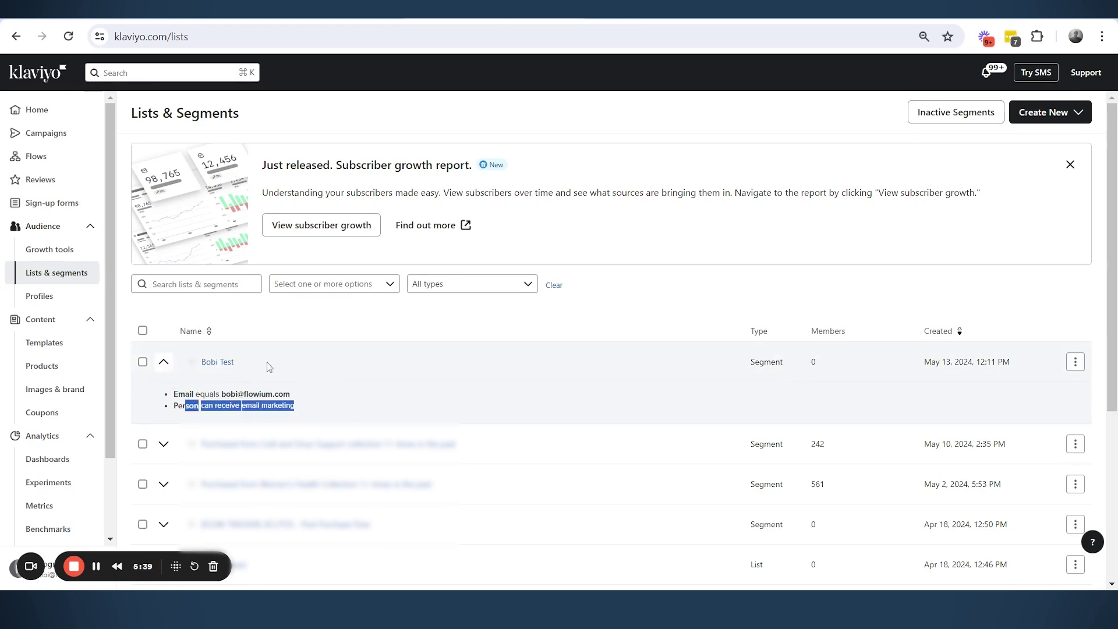
{"action": "left_click", "coordinate": [1075, 362]}
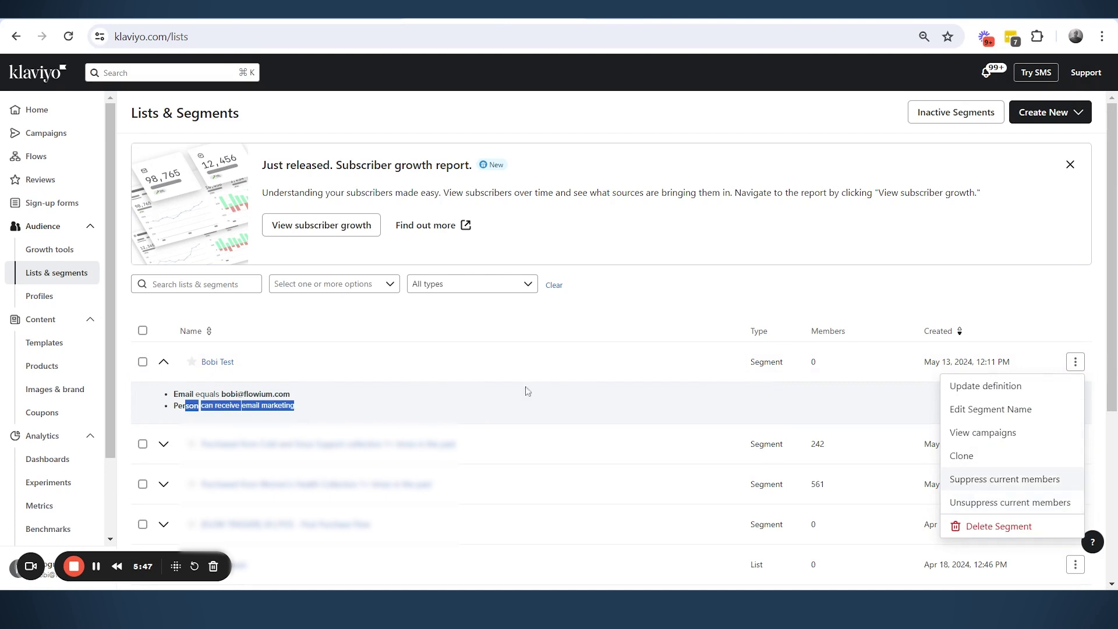
{"action": "left_click", "coordinate": [214, 370]}
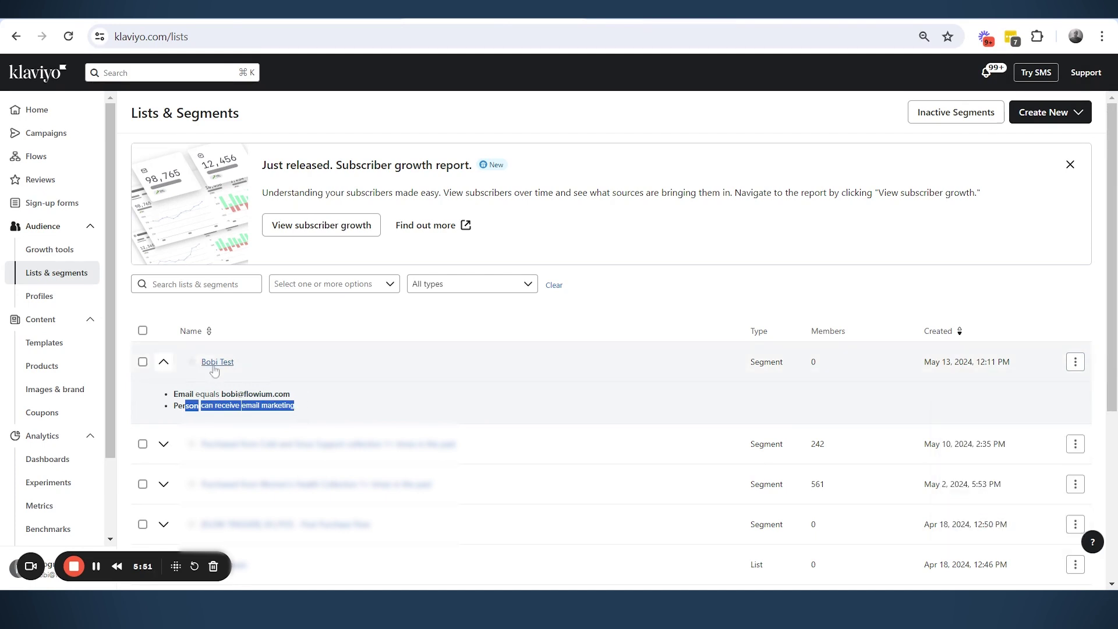
Delete Bobi Test's can-receive-marketing condition and update the segment, leaving only Email equals
{"action": "left_click", "coordinate": [214, 365]}
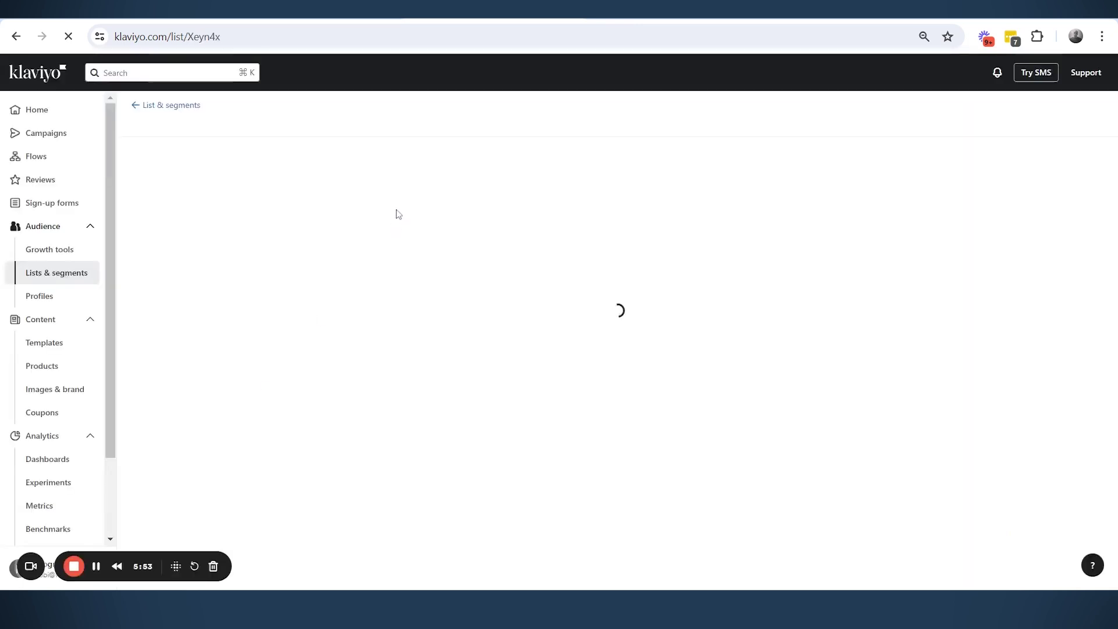
{"action": "left_click", "coordinate": [232, 150]}
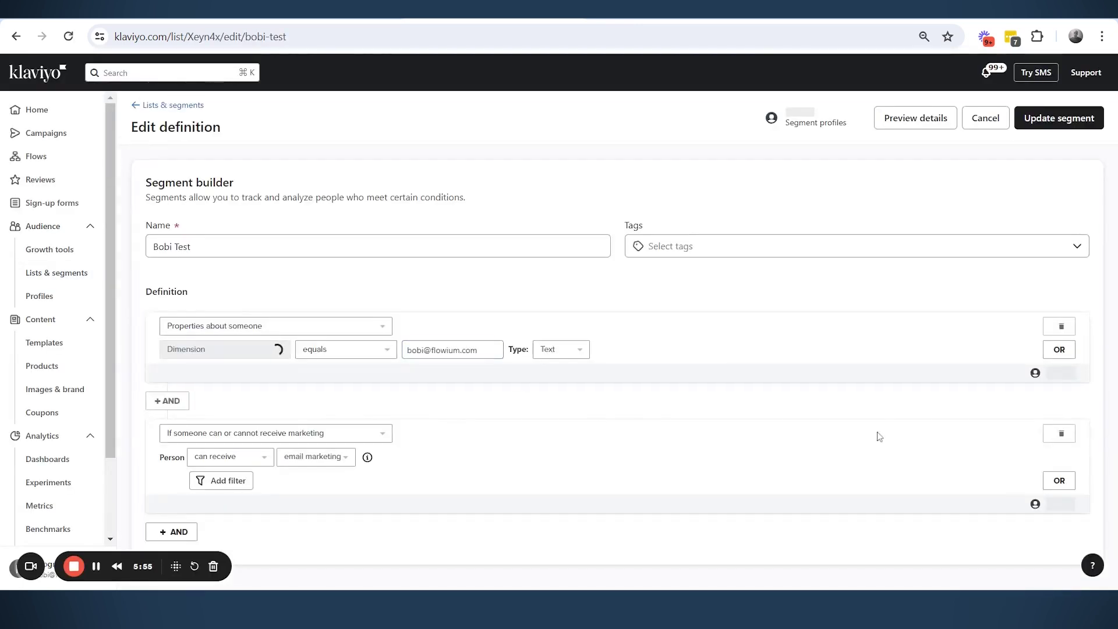
{"action": "left_click", "coordinate": [1066, 432]}
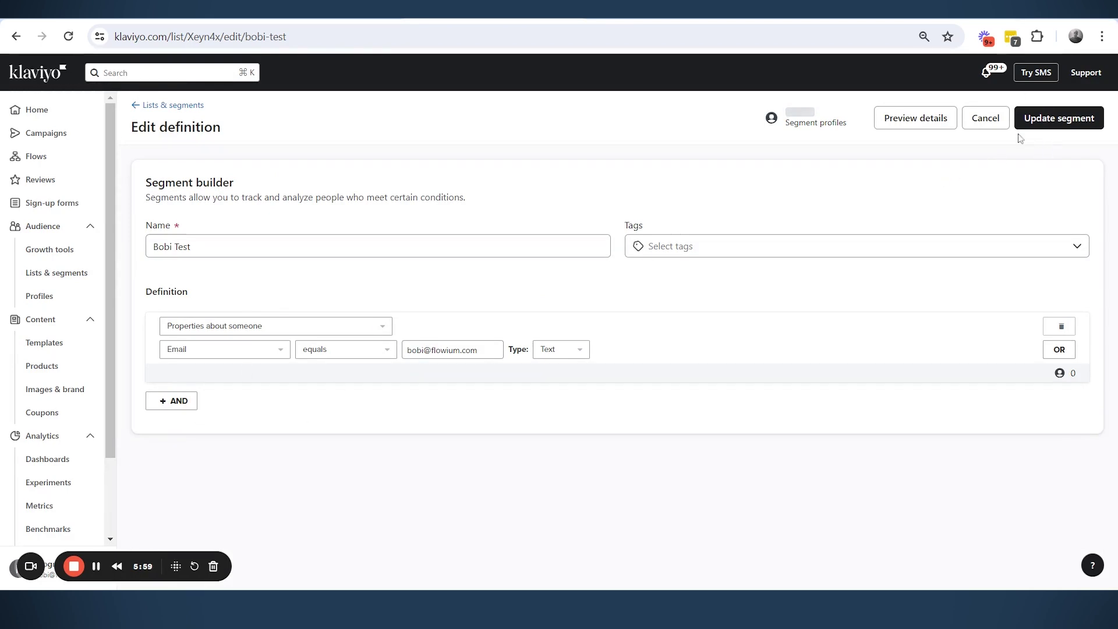
{"action": "left_click", "coordinate": [1036, 118]}
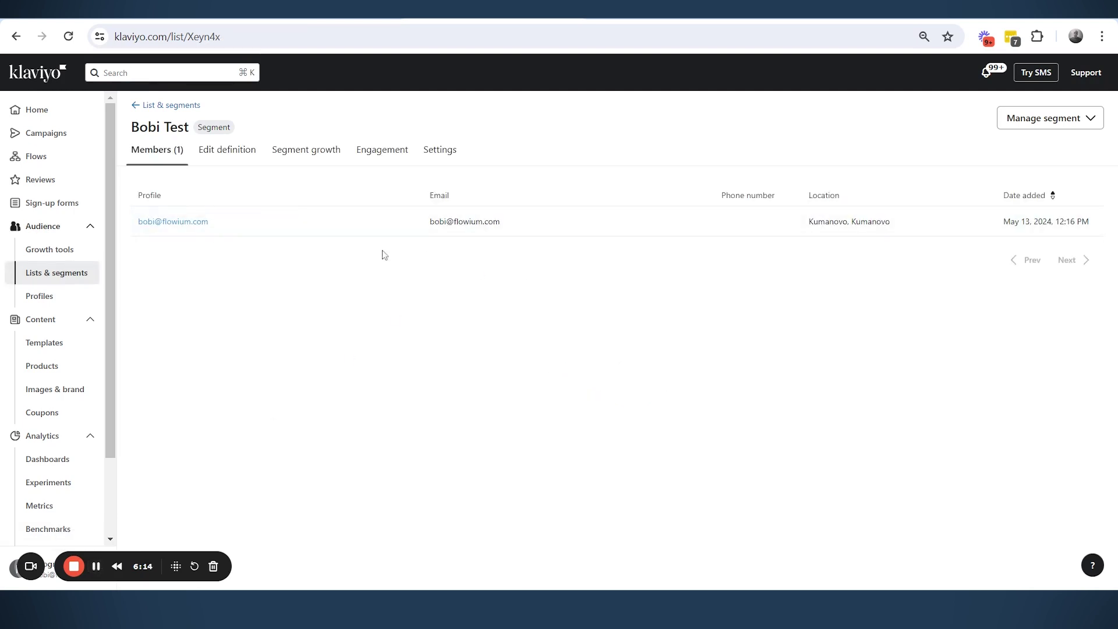
Expand Bobi Test on Lists & segments to confirm only the email condition and 1 member
{"action": "left_click", "coordinate": [66, 280]}
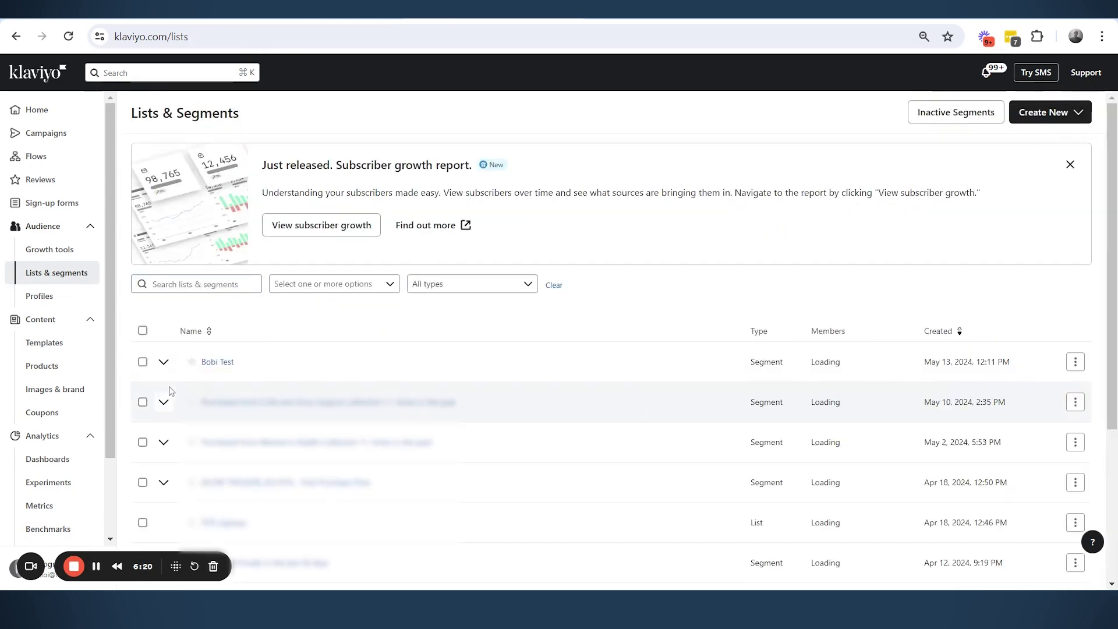
{"action": "left_click", "coordinate": [164, 363]}
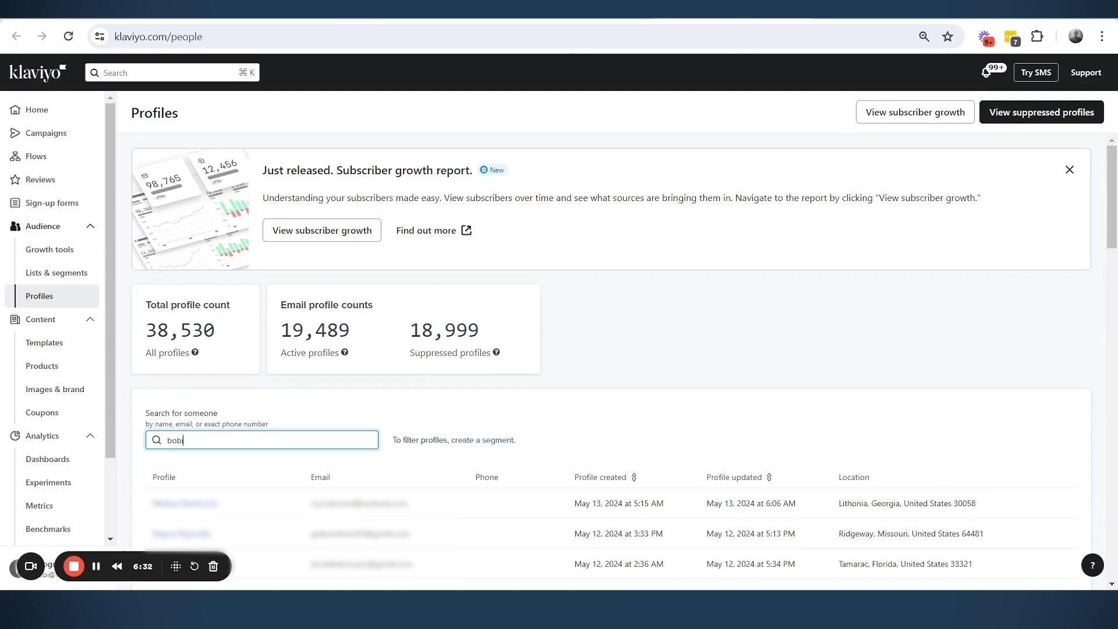
{"action": "left_click", "coordinate": [195, 504]}
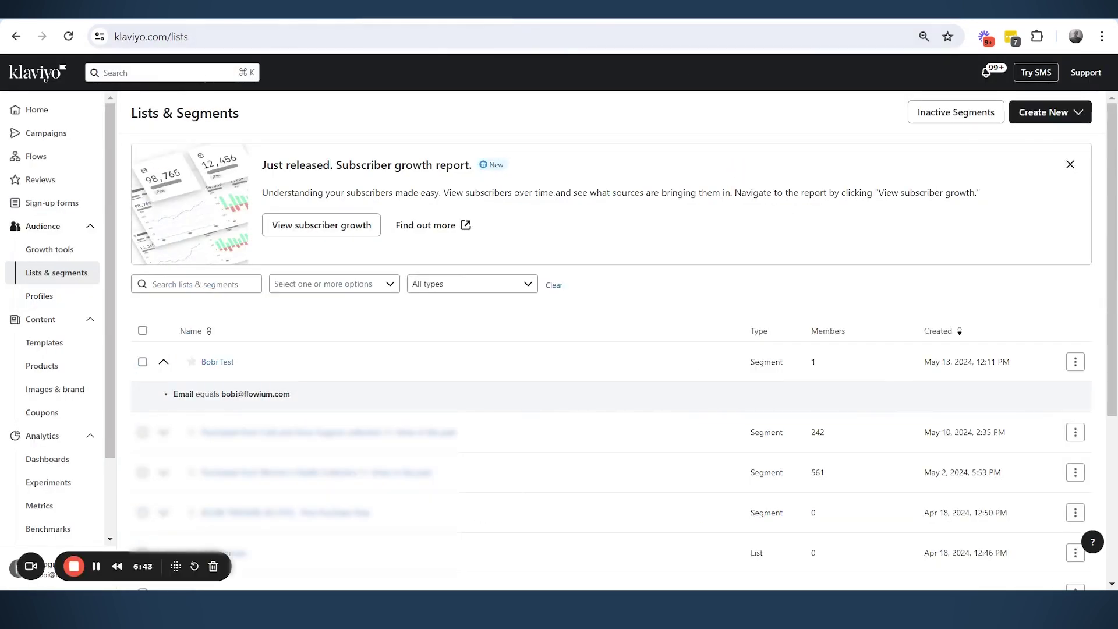
Unsuppress Bobi Test's current members, then review the help article's 90-day re-suppression warning
{"action": "left_click", "coordinate": [1075, 362]}
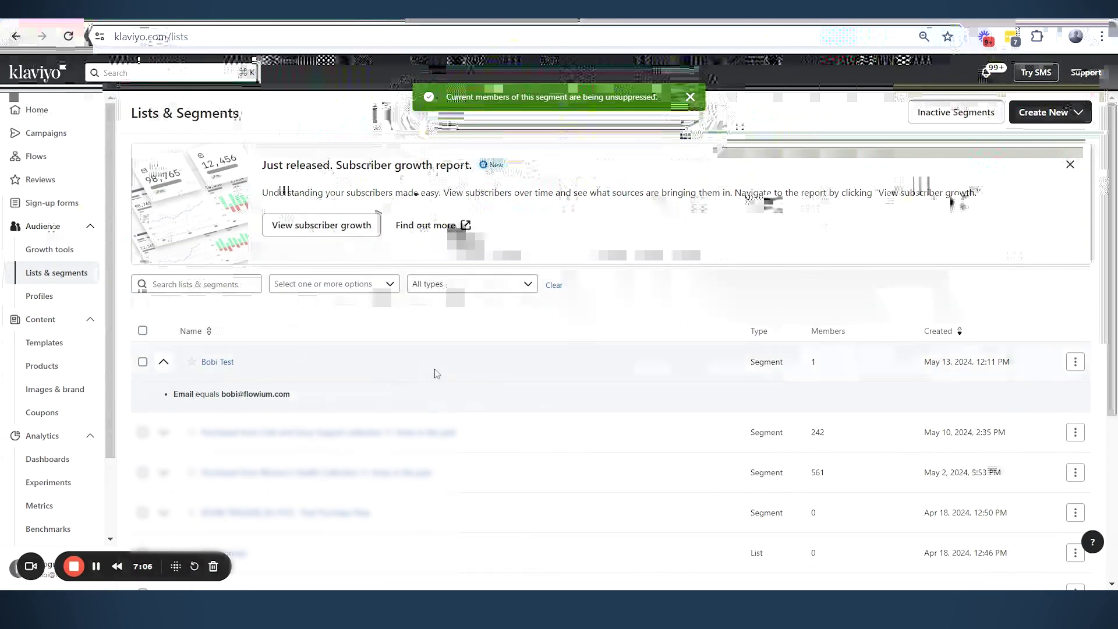
{"action": "key", "text": "ctrl+Tab"}
Scroll to Bulk suppress profiles and highlight the warning about manually suppressed profiles
{"action": "scroll", "coordinate": [492, 337], "scroll_direction": "down", "scroll_amount": 10}
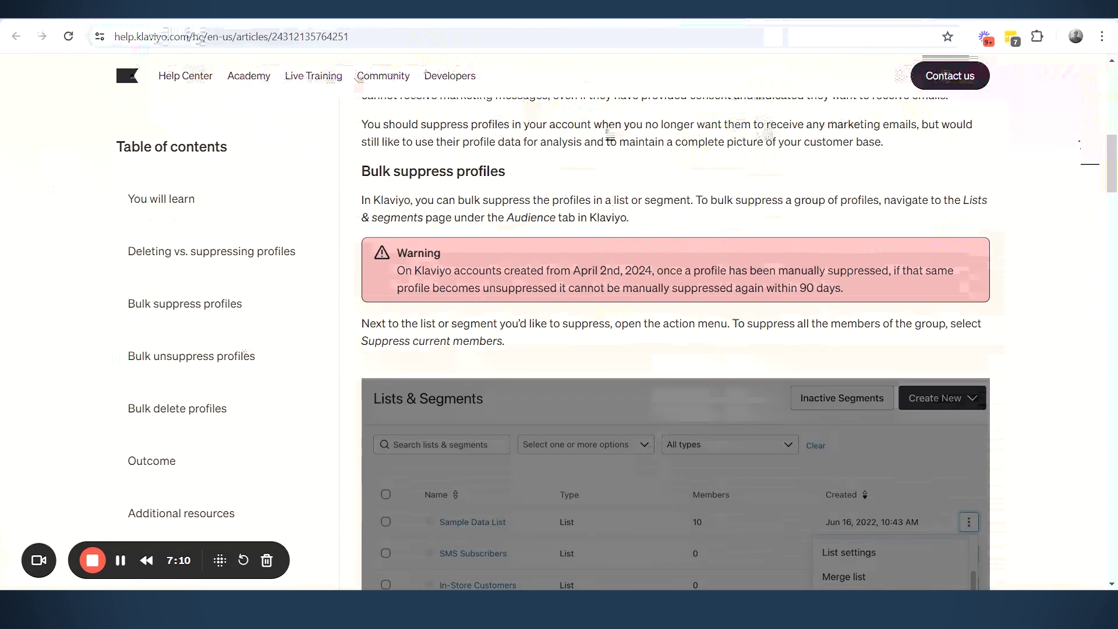
{"action": "left_click_drag", "start_coordinate": [396, 270], "coordinate": [654, 270]}
{"action": "left_click_drag", "start_coordinate": [438, 270], "coordinate": [763, 271]}
{"action": "left_click_drag", "start_coordinate": [869, 270], "coordinate": [891, 271]}
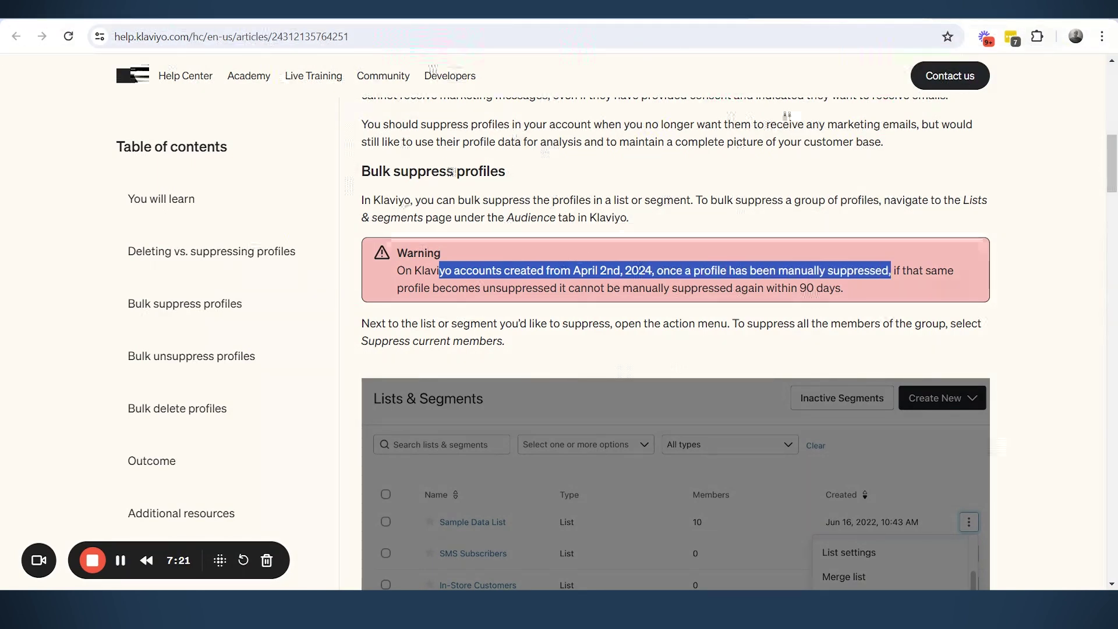
Check the Bobi Test segment's actions menu, then highlight the 90-day re-suppression warning
{"action": "key", "text": "alt+Tab"}
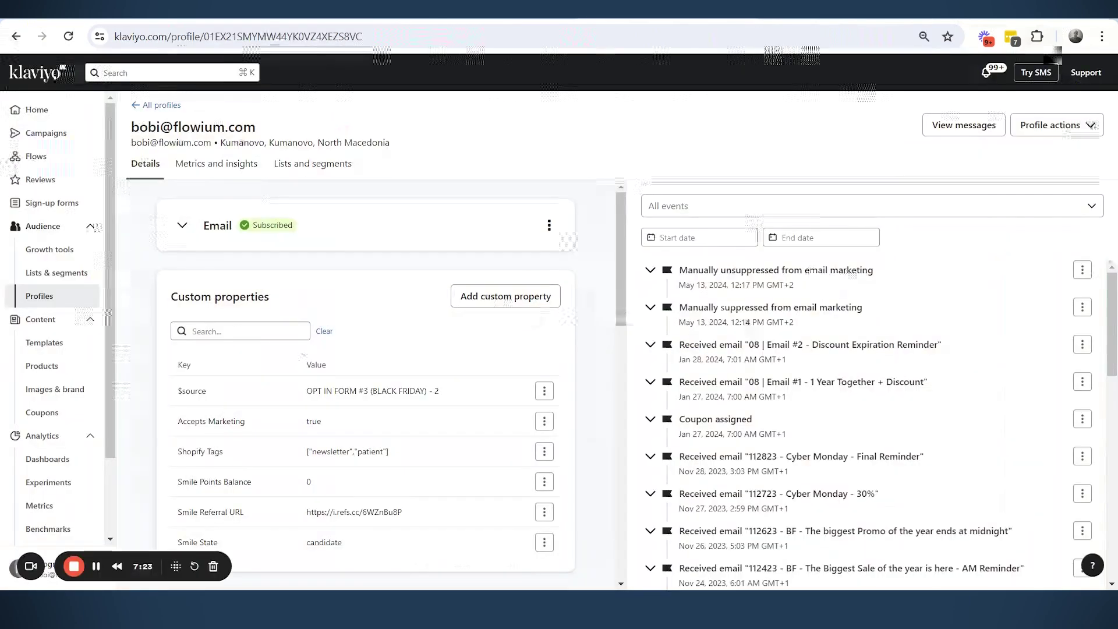
{"action": "key", "text": "alt+Tab"}
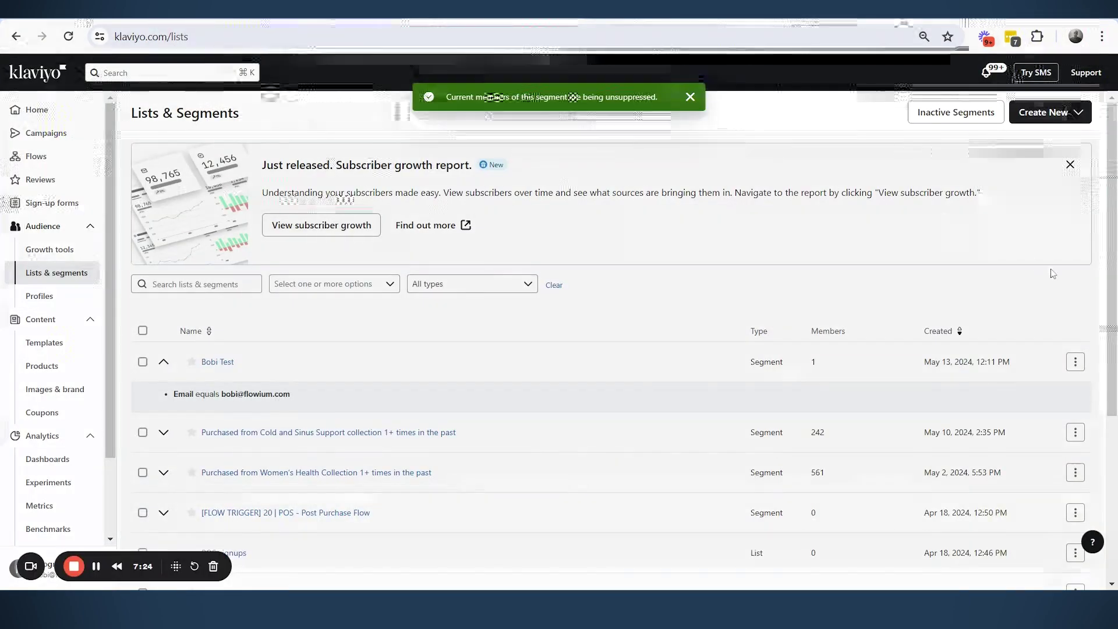
{"action": "left_click", "coordinate": [1075, 362]}
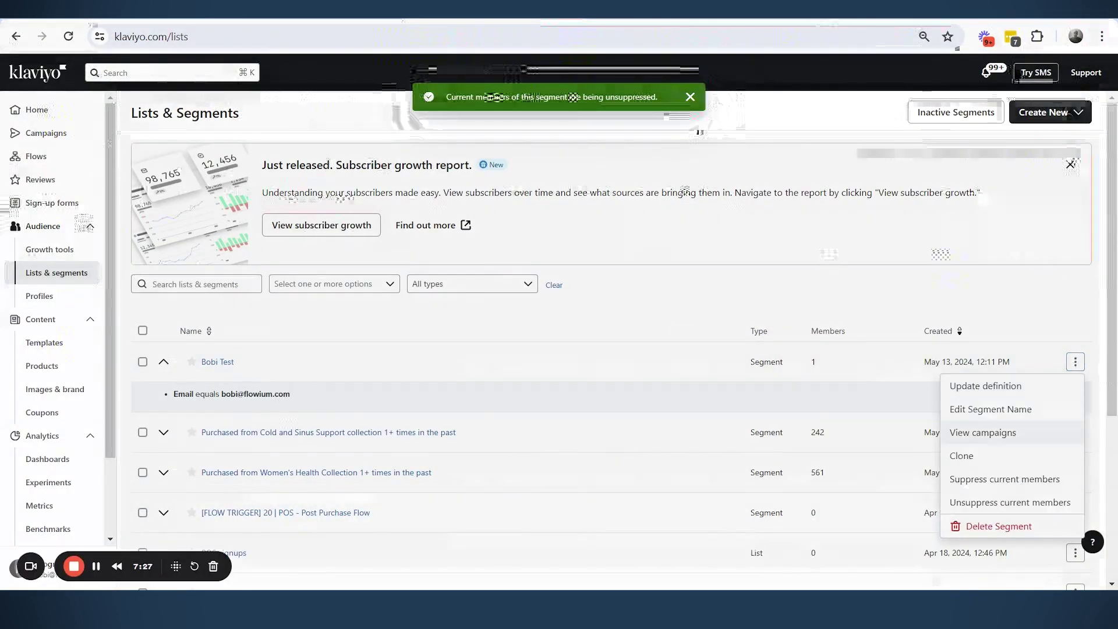
{"action": "key", "text": "alt+Tab"}
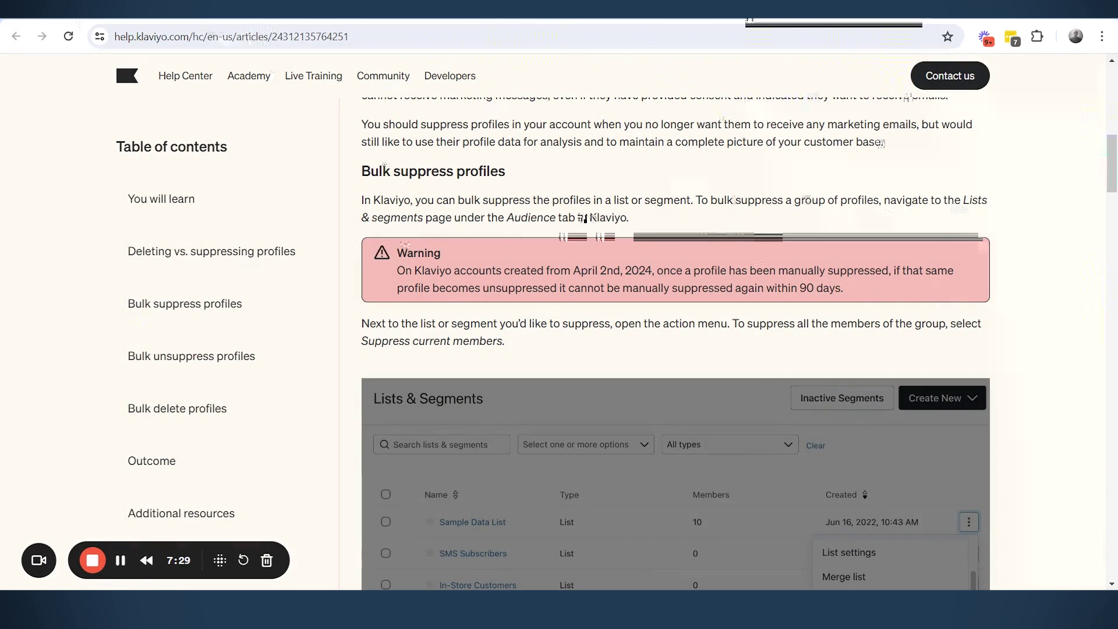
{"action": "left_click_drag", "start_coordinate": [912, 270], "coordinate": [842, 301]}
{"action": "key", "text": "alt+Tab"}
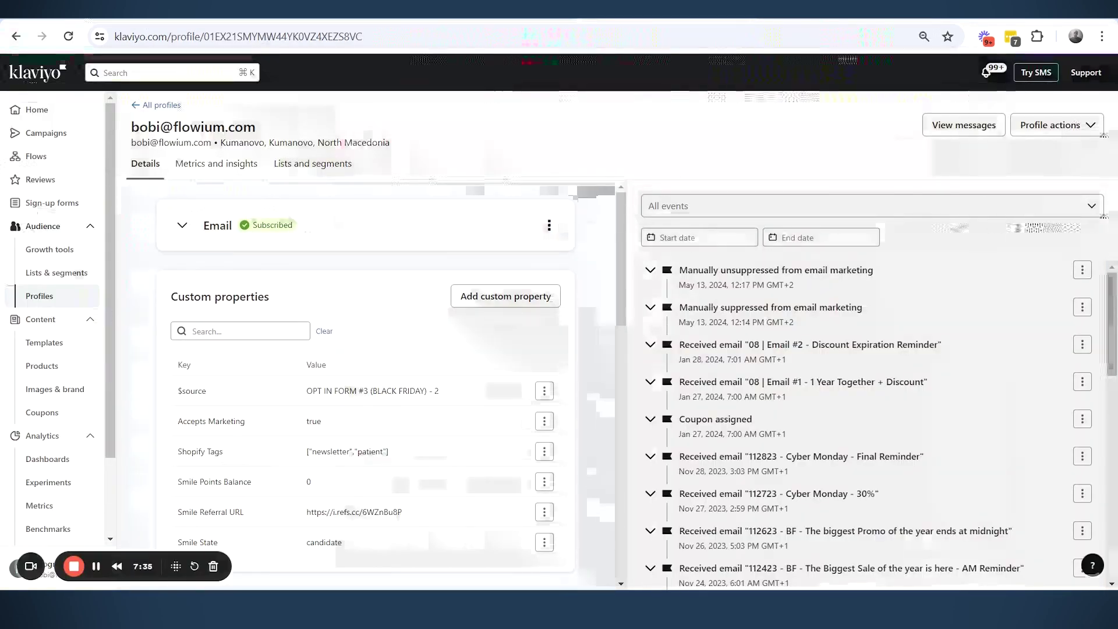
{"action": "key", "text": "alt+Tab"}
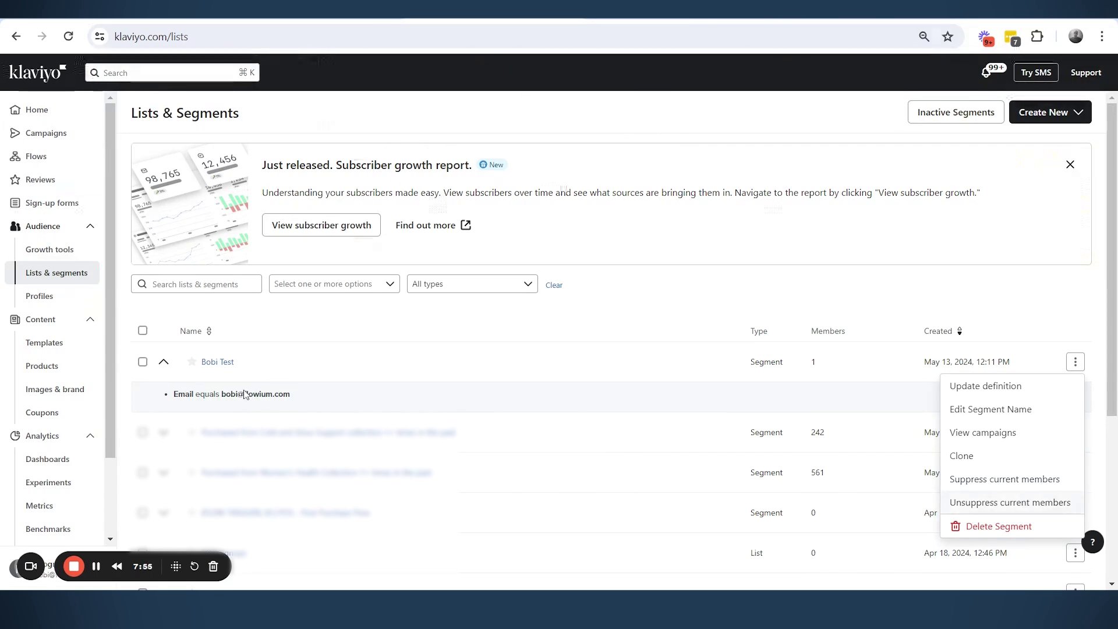
Highlight the Bulk unsuppress note that hard-bounce suppressions can't be removed, then return to the test profile
{"action": "key", "text": "ctrl+Tab"}
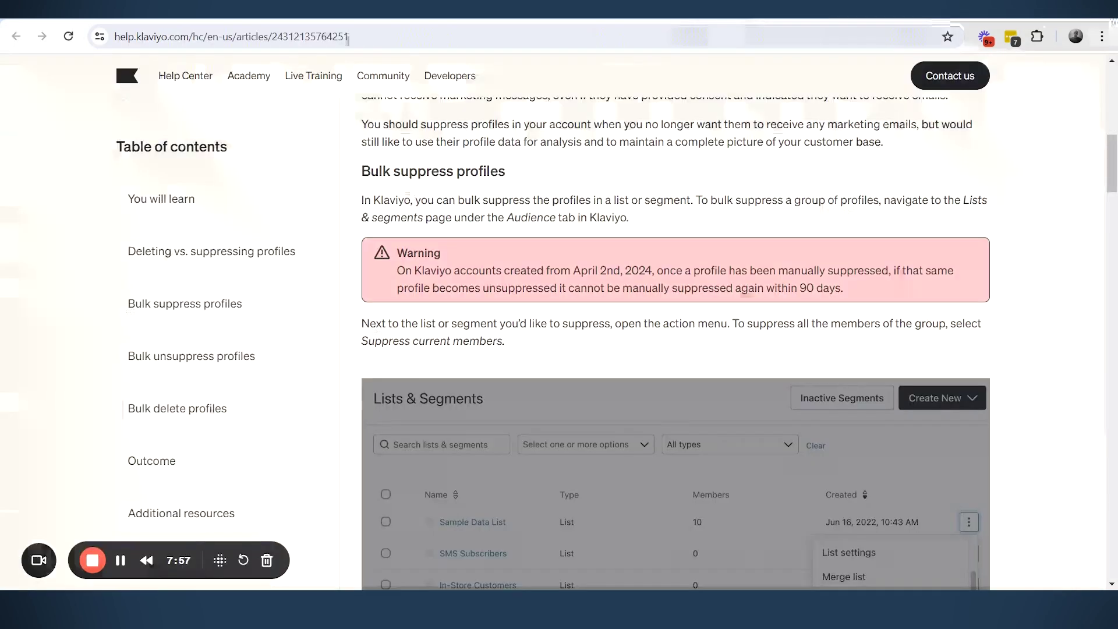
{"action": "scroll", "coordinate": [758, 390], "scroll_direction": "down", "scroll_amount": 7}
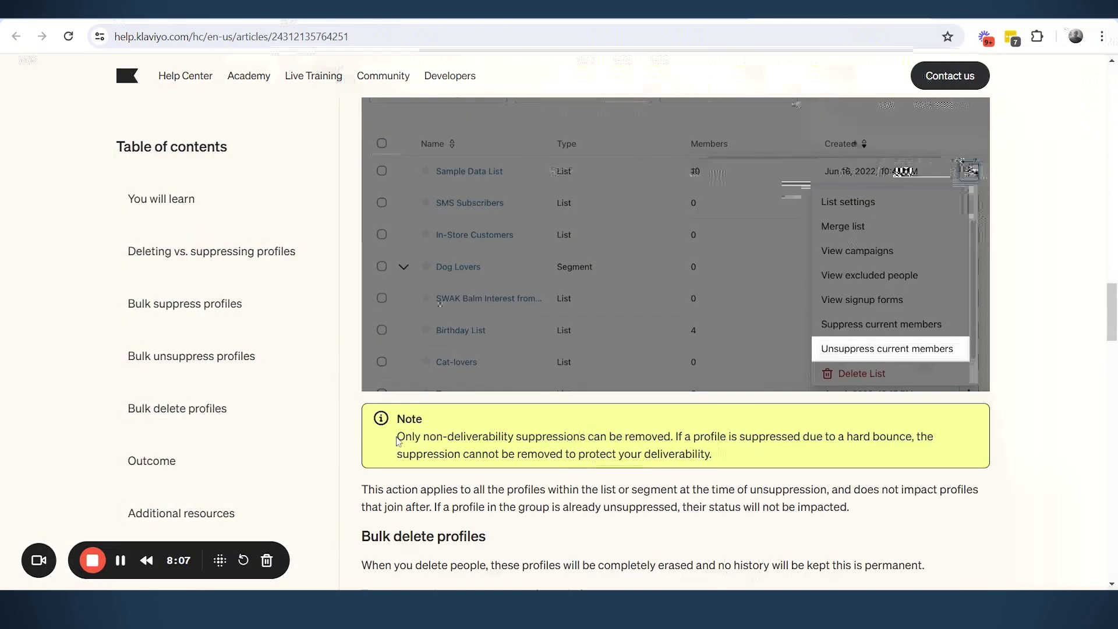
{"action": "left_click_drag", "start_coordinate": [397, 436], "coordinate": [720, 437]}
{"action": "left_click", "coordinate": [395, 440]}
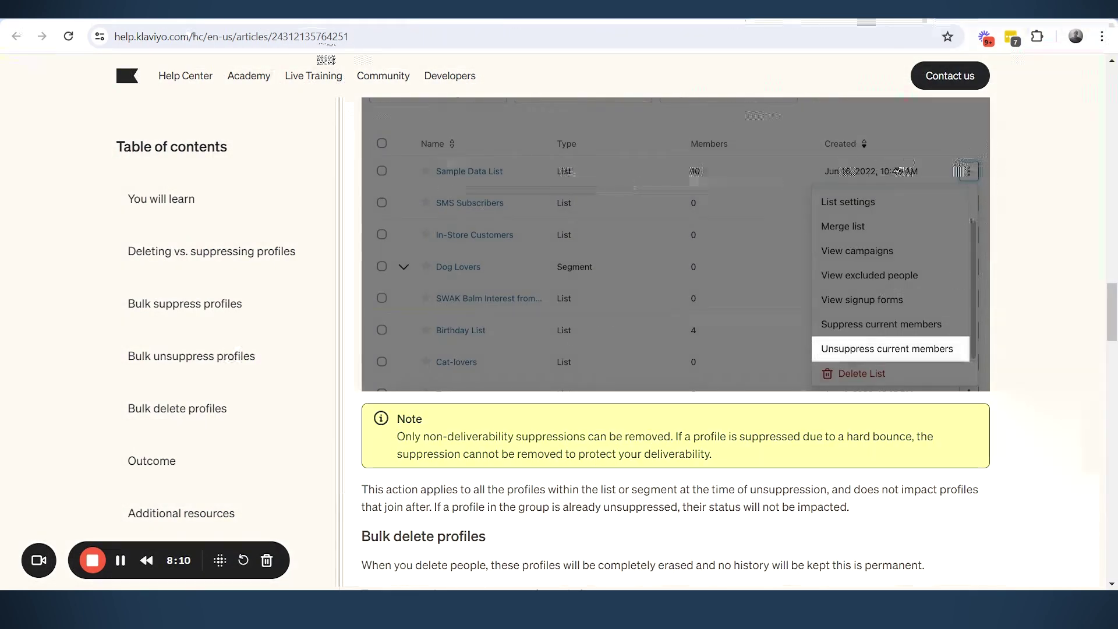
{"action": "left_click_drag", "start_coordinate": [397, 437], "coordinate": [751, 452]}
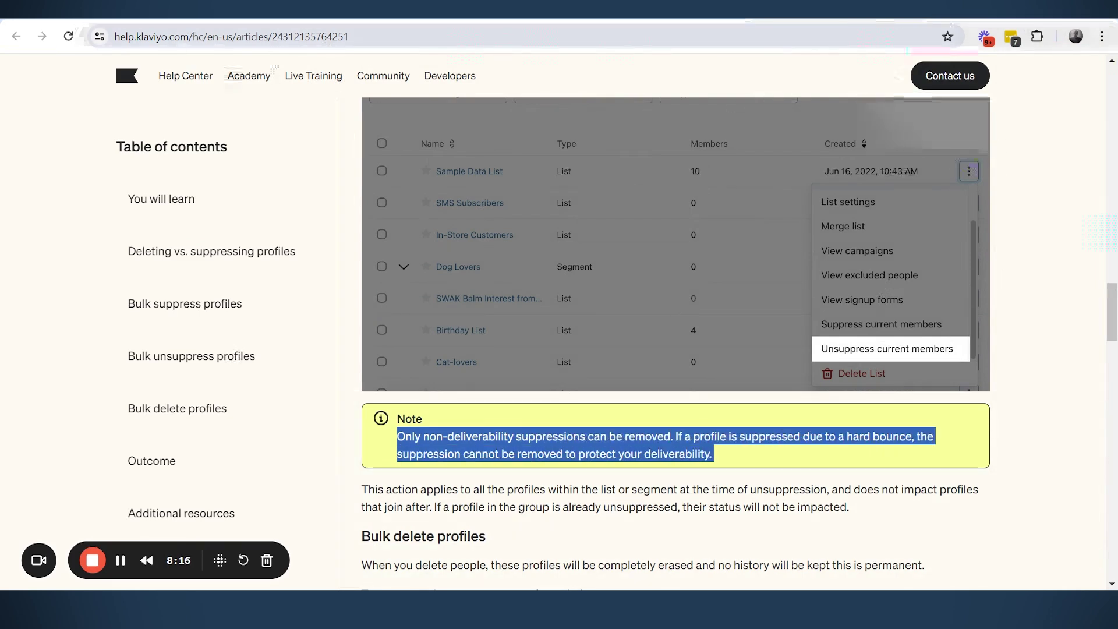
{"action": "left_click", "coordinate": [728, 455]}
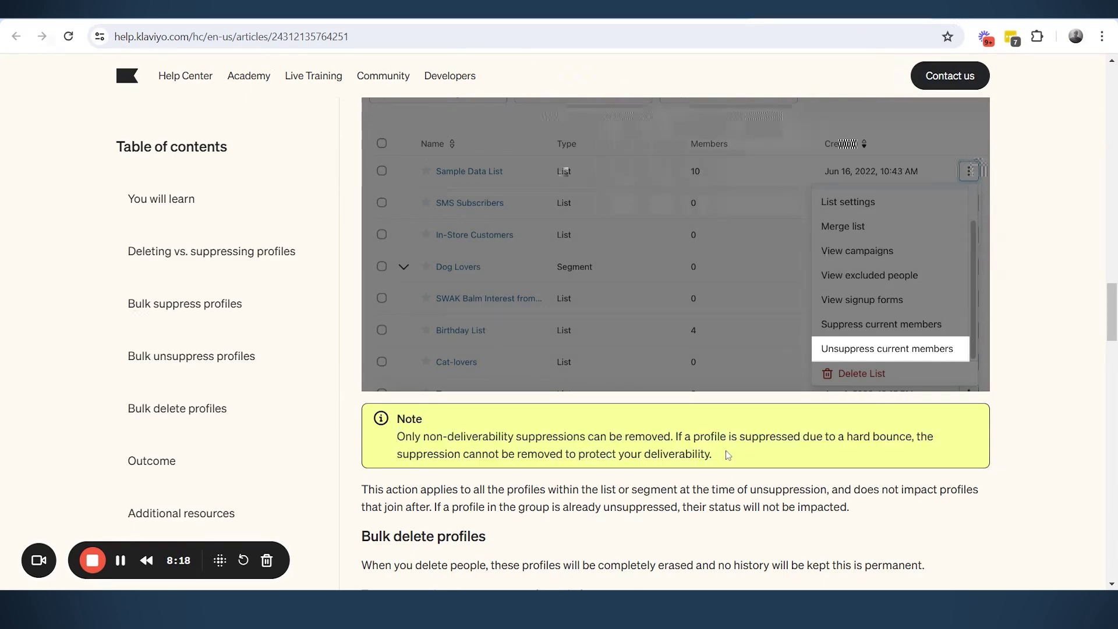
{"action": "left_click_drag", "start_coordinate": [728, 454], "coordinate": [568, 436]}
{"action": "key", "text": "ctrl+Tab"}
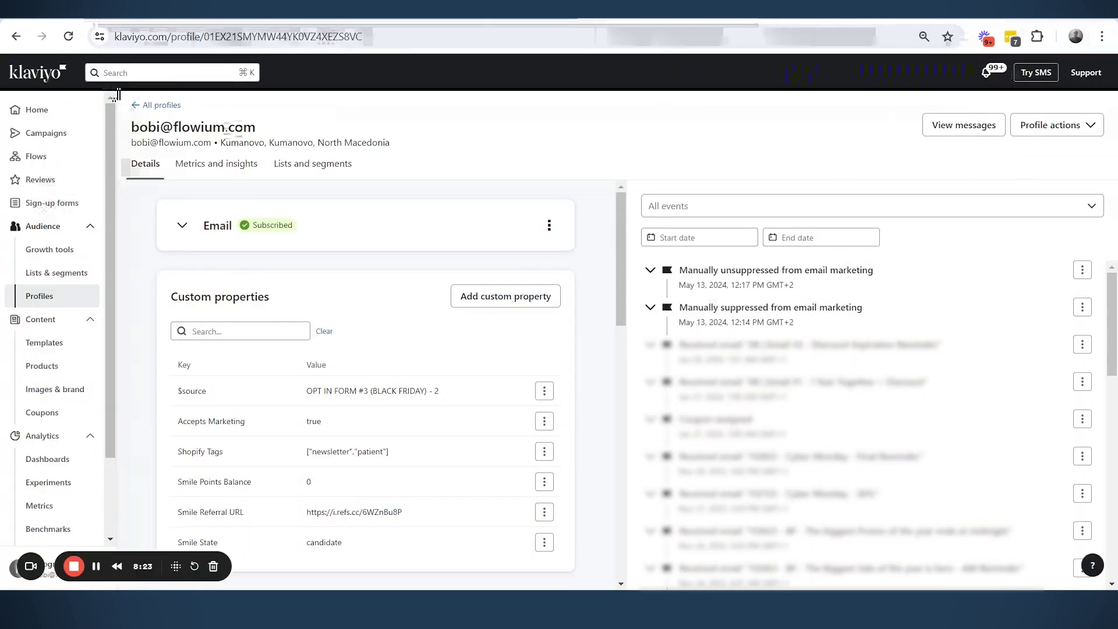
Return to Lists & Segments with the Bobi Test actions menu showing
{"action": "key", "text": "ctrl+Tab"}
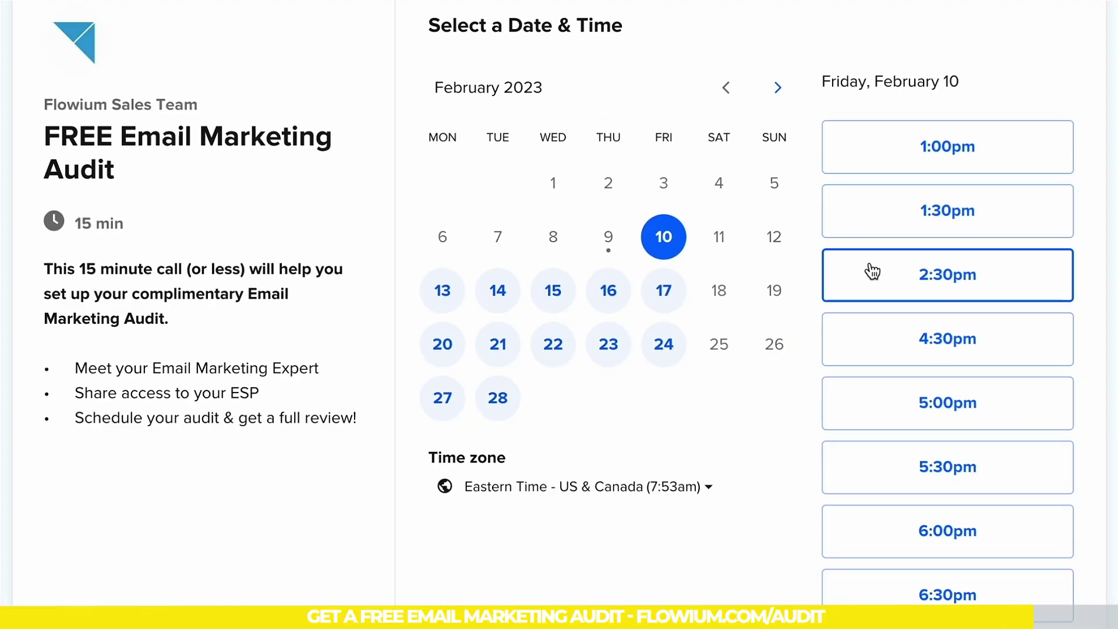
Choose the 2:30pm slot on Friday, February 10 for the audit call
{"action": "left_click", "coordinate": [869, 270]}
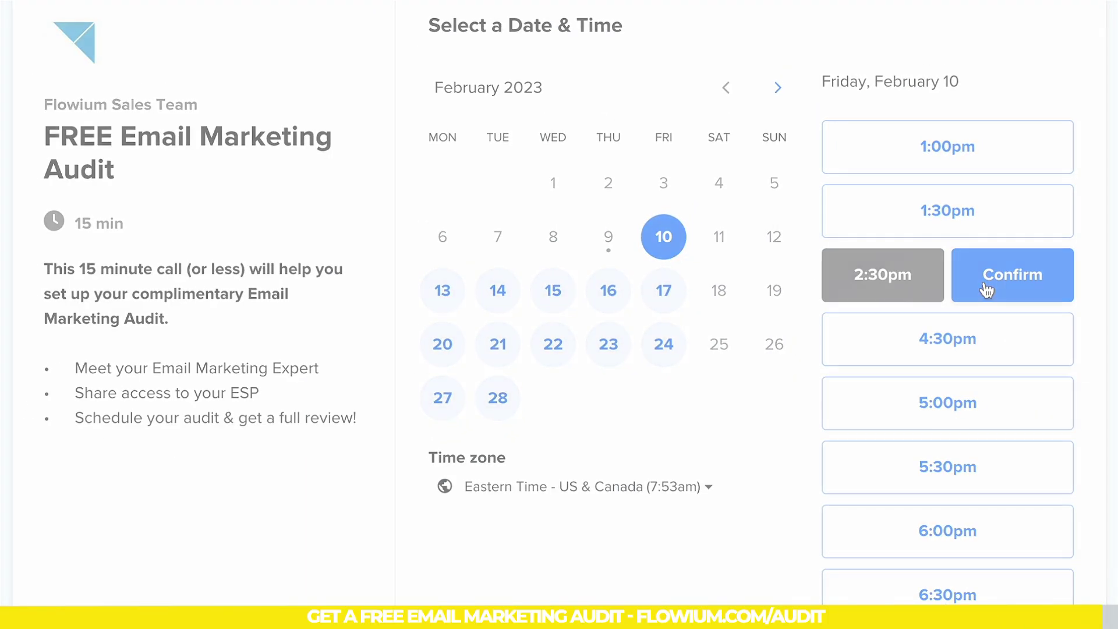